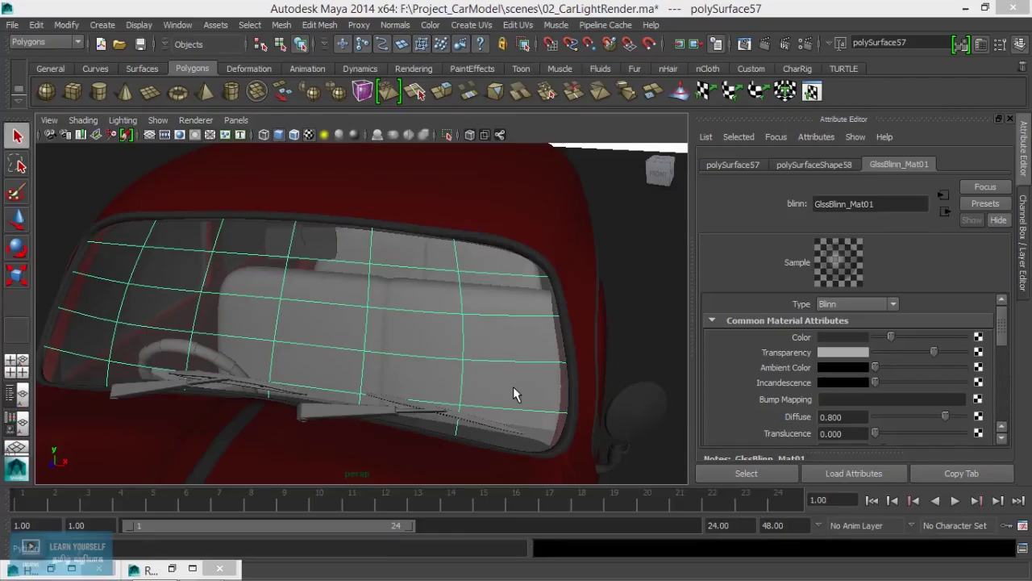
# Orbit and zoom into the car interior, trying out the wall and floor pieces
pyautogui.moveTo(514, 392)
pyautogui.keyDown('alt'); pyautogui.mouseDown()
pyautogui.moveTo(438, 406)
pyautogui.moveTo(348, 396)
pyautogui.moveTo(354, 332)
pyautogui.mouseUp(); pyautogui.keyUp('alt')
pyautogui.scroll(3, 355, 333)
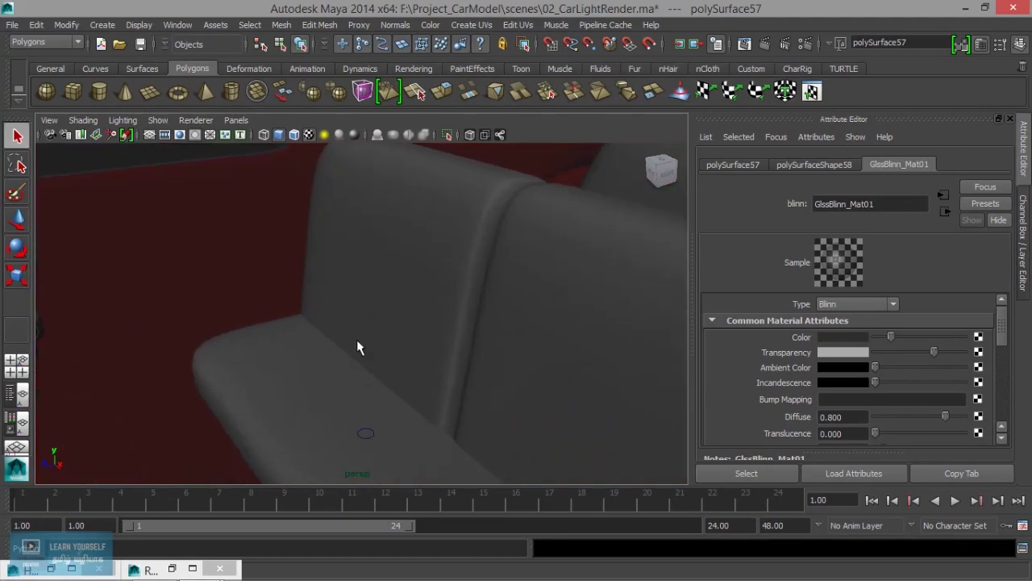
pyautogui.scroll(3, 367, 359)
pyautogui.click(371, 357)
pyautogui.scroll(-3, 368, 371)
pyautogui.scroll(3, 352, 364)
pyautogui.moveTo(352, 364)
pyautogui.keyDown('alt'); pyautogui.mouseDown()
pyautogui.moveTo(525, 392)
pyautogui.moveTo(410, 387)
pyautogui.moveTo(363, 366)
pyautogui.mouseUp(); pyautogui.keyUp('alt')
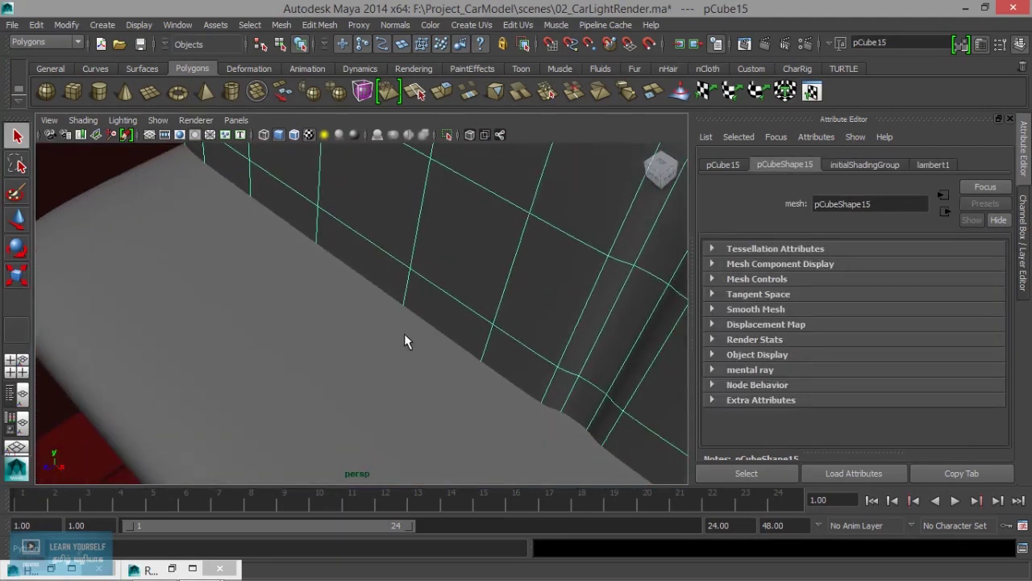
pyautogui.click(363, 365)
pyautogui.scroll(3, 580, 237)
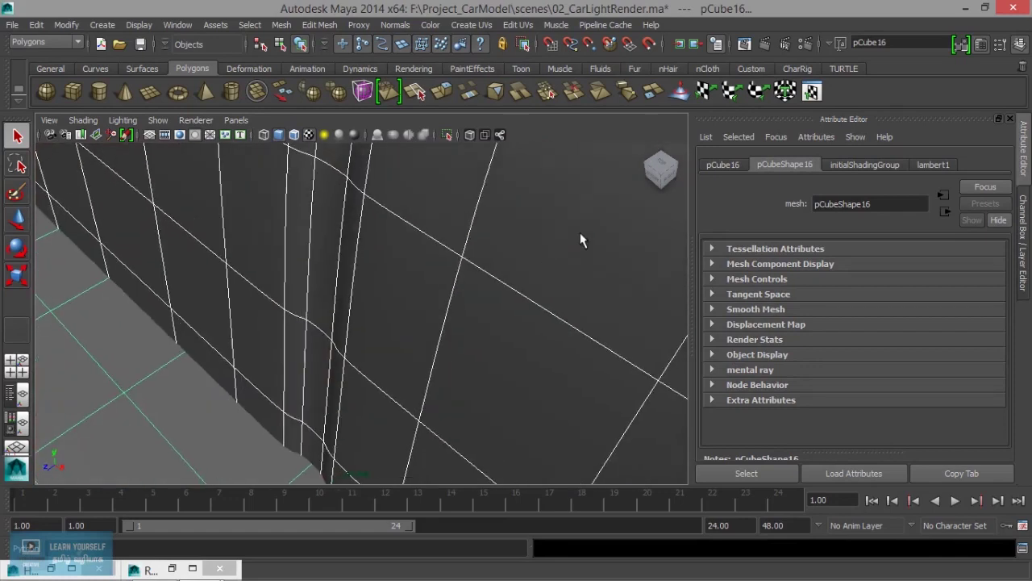
# Assign the RubberMat01 material to the interior wall panel pCube19
pyautogui.keyDown('alt'); pyautogui.moveTo(580, 237); pyautogui.dragTo(284, 376); pyautogui.keyUp('alt')
pyautogui.moveTo(436, 315)
pyautogui.keyDown('alt'); pyautogui.mouseDown()
pyautogui.moveTo(491, 349)
pyautogui.moveTo(537, 288)
pyautogui.mouseUp(); pyautogui.keyUp('alt')
pyautogui.keyDown('shift'); pyautogui.click(539, 271); pyautogui.keyUp('shift')
pyautogui.moveTo(549, 235); pyautogui.dragTo(544, 549, button='right')
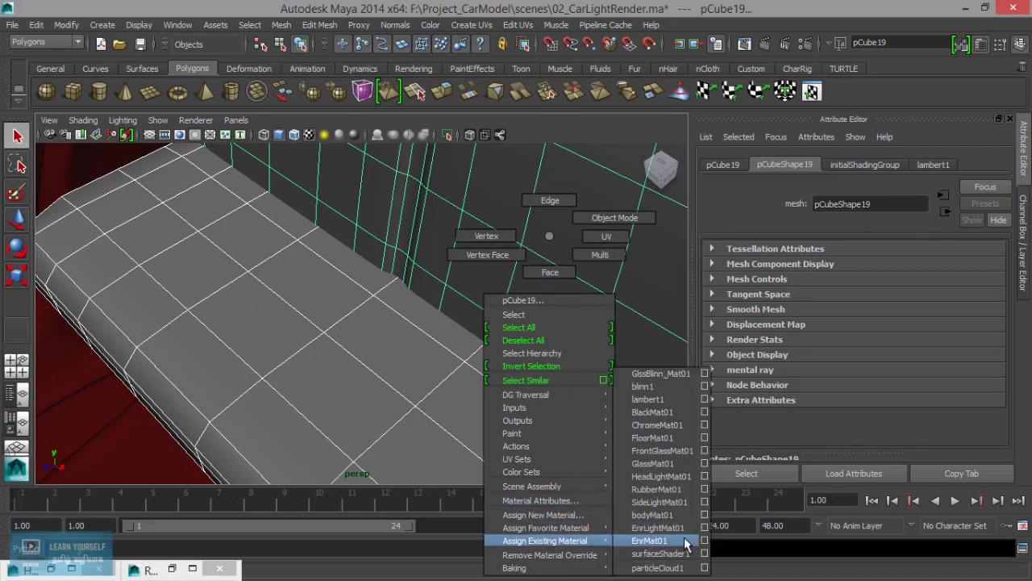
pyautogui.moveTo(686, 545); pyautogui.dragTo(678, 489, button='right')
pyautogui.press('[')
# Swing the view round to the steering wheel and select its torus grips
pyautogui.moveTo(433, 354)
pyautogui.keyDown('alt'); pyautogui.mouseDown()
pyautogui.moveTo(428, 387)
pyautogui.moveTo(318, 369)
pyautogui.moveTo(438, 368)
pyautogui.moveTo(323, 423)
pyautogui.moveTo(279, 341)
pyautogui.mouseUp(); pyautogui.keyUp('alt')
pyautogui.moveTo(279, 341)
pyautogui.keyDown('alt'); pyautogui.mouseDown(button='right')
pyautogui.moveTo(406, 417)
pyautogui.moveTo(166, 387)
pyautogui.mouseUp(button='right'); pyautogui.keyUp('alt')
pyautogui.moveTo(166, 387)
pyautogui.keyDown('alt'); pyautogui.mouseDown()
pyautogui.moveTo(525, 332)
pyautogui.moveTo(271, 367)
pyautogui.moveTo(405, 382)
pyautogui.moveTo(592, 382)
pyautogui.moveTo(444, 396)
pyautogui.moveTo(347, 376)
pyautogui.mouseUp(); pyautogui.keyUp('alt')
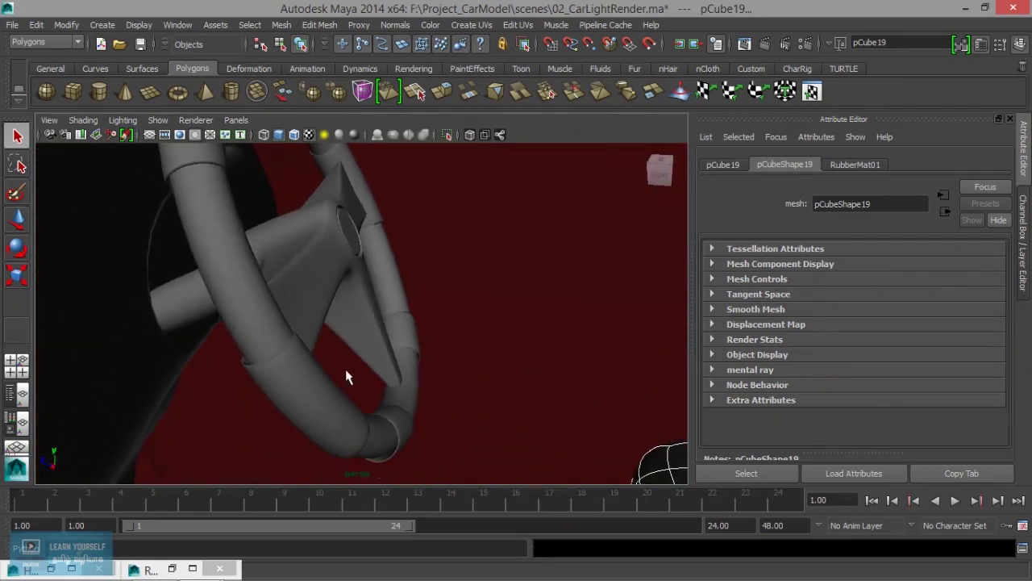
pyautogui.click(256, 319)
pyautogui.moveTo(243, 298); pyautogui.dragTo(258, 547, button='right')
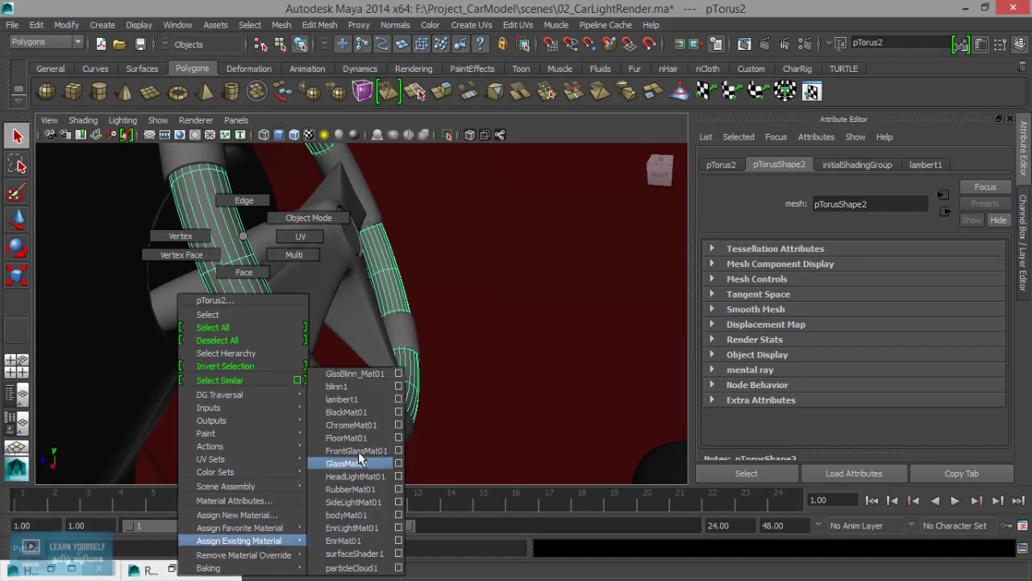
# Give the pTorus2 steering wheel grips BlackMat01 and orbit to check the dark bands
pyautogui.moveTo(258, 546); pyautogui.dragTo(355, 412, button='right')
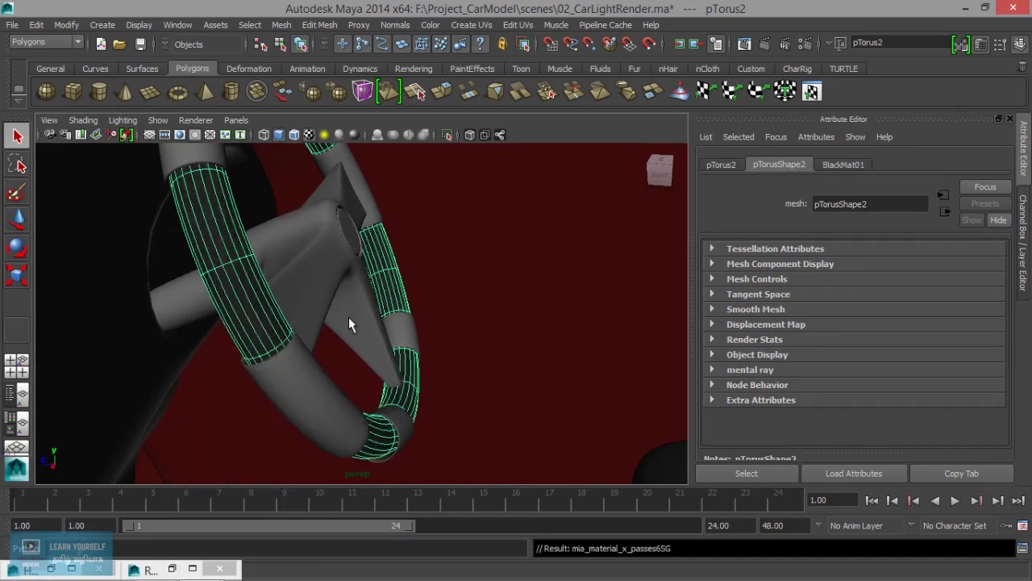
pyautogui.click(842, 164)
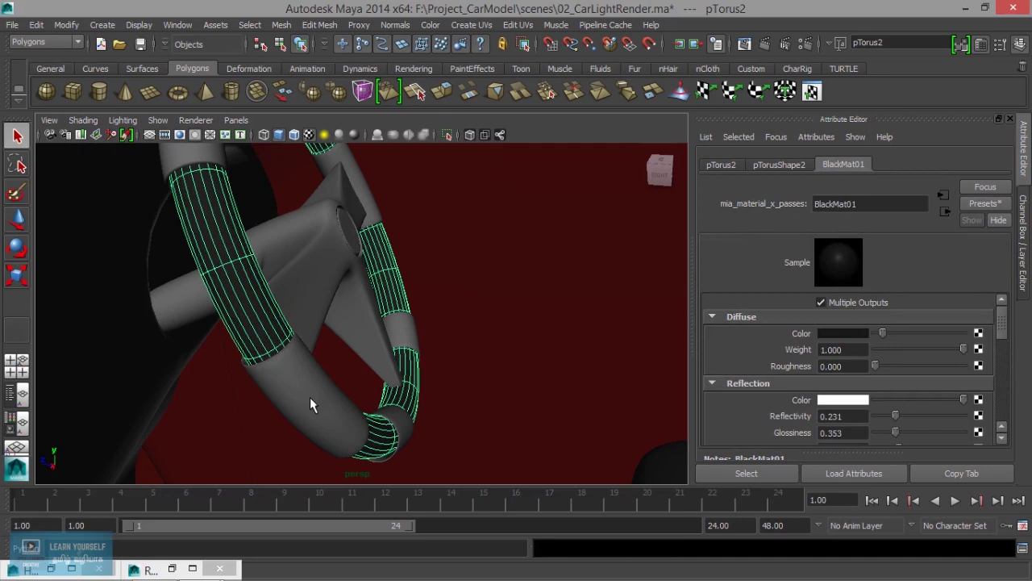
pyautogui.click(310, 397)
pyautogui.keyDown('alt'); pyautogui.moveTo(310, 397); pyautogui.dragTo(328, 428, button='middle'); pyautogui.keyUp('alt')
pyautogui.moveTo(295, 355)
pyautogui.keyDown('alt'); pyautogui.mouseDown()
pyautogui.moveTo(249, 362)
pyautogui.moveTo(415, 358)
pyautogui.moveTo(383, 339)
pyautogui.moveTo(322, 334)
pyautogui.moveTo(357, 352)
pyautogui.mouseUp(); pyautogui.keyUp('alt')
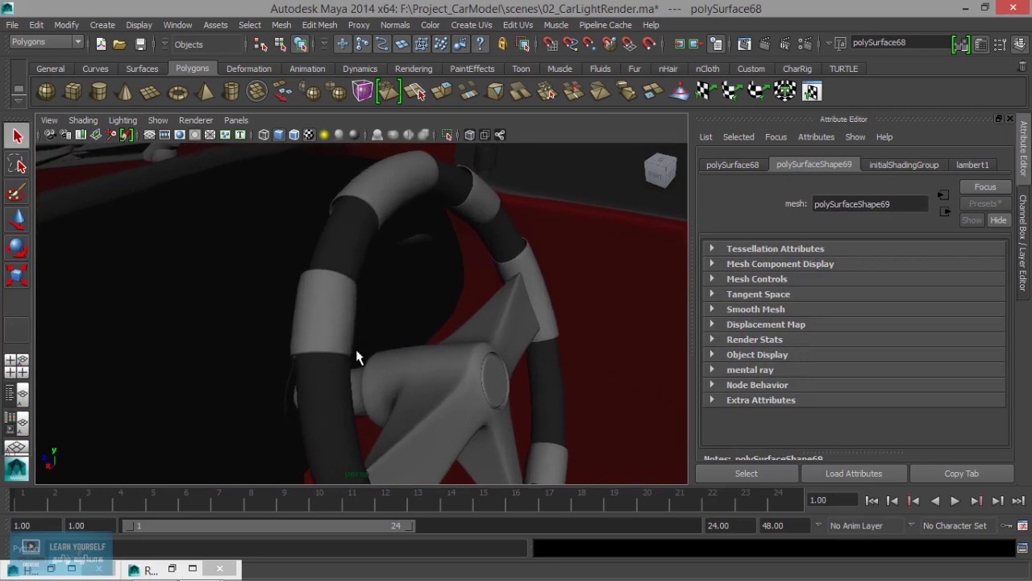
pyautogui.moveTo(357, 355)
pyautogui.keyDown('alt'); pyautogui.mouseDown()
pyautogui.moveTo(380, 391)
pyautogui.moveTo(410, 384)
pyautogui.moveTo(372, 355)
pyautogui.mouseUp(); pyautogui.keyUp('alt')
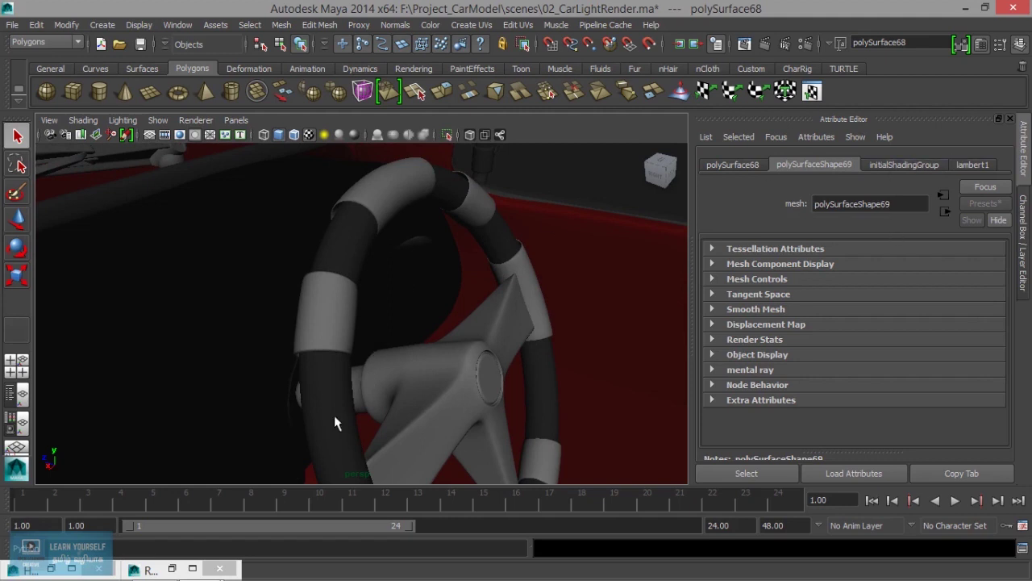
# Restore the Hypershade and graph the wheel grips' BlackMat01 network in the work area
pyautogui.click(73, 569)
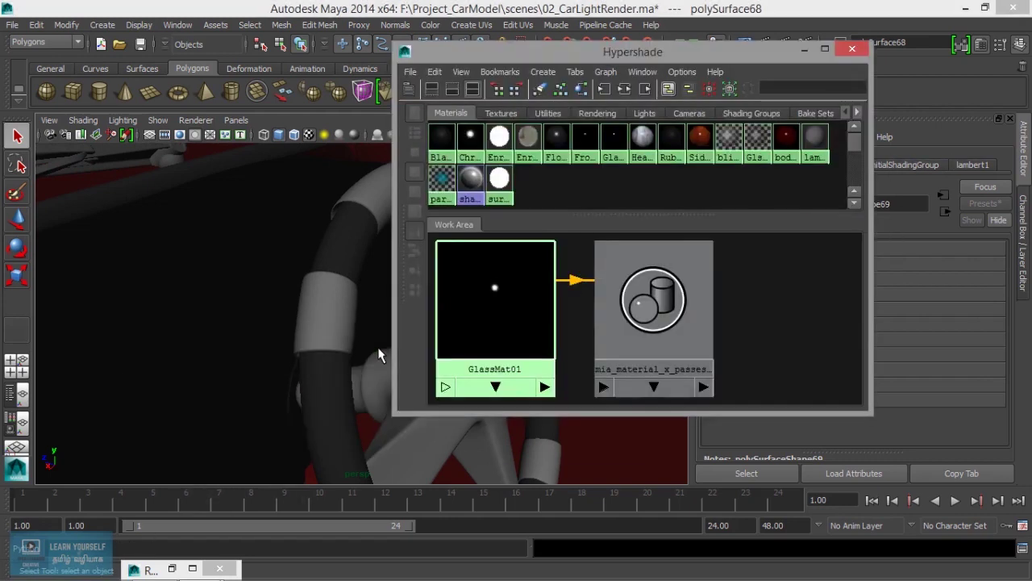
pyautogui.moveTo(479, 251); pyautogui.dragTo(349, 272, button='middle')
pyautogui.click(324, 405)
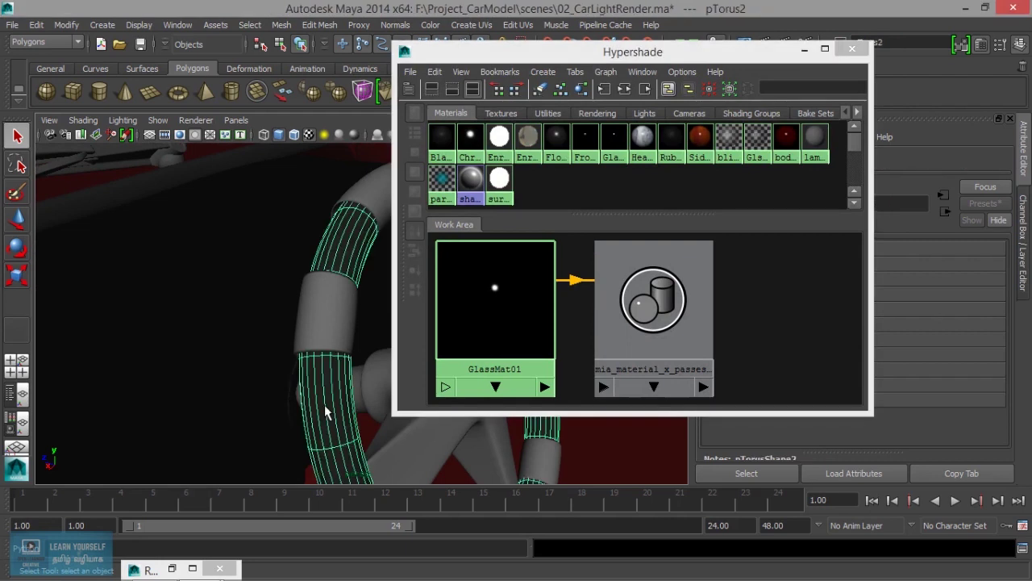
pyautogui.click(582, 89)
pyautogui.moveTo(486, 313); pyautogui.dragTo(506, 314)
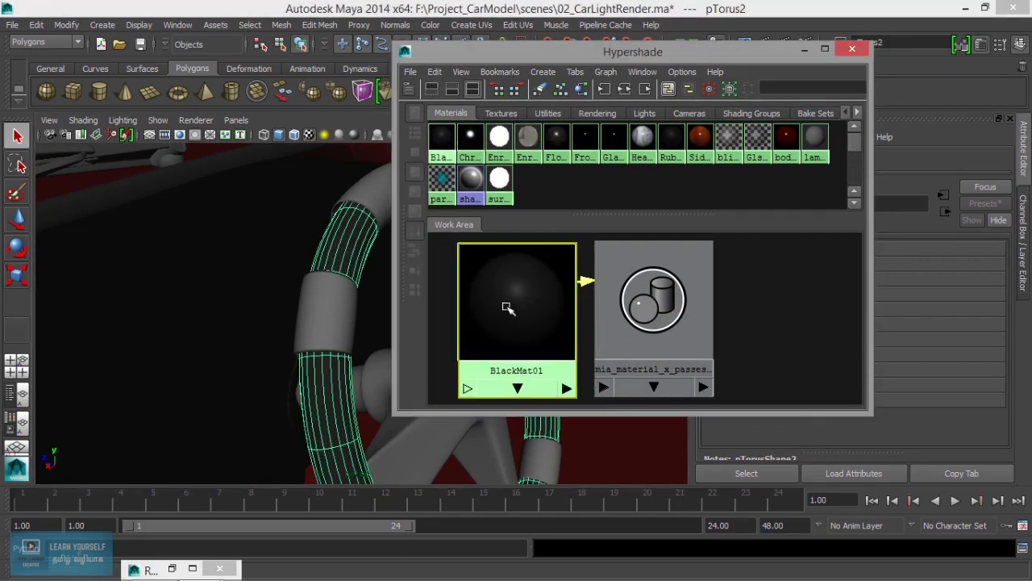
pyautogui.moveTo(653, 306); pyautogui.dragTo(718, 310)
pyautogui.moveTo(504, 316); pyautogui.dragTo(548, 319)
pyautogui.scroll(-2, 544, 315)
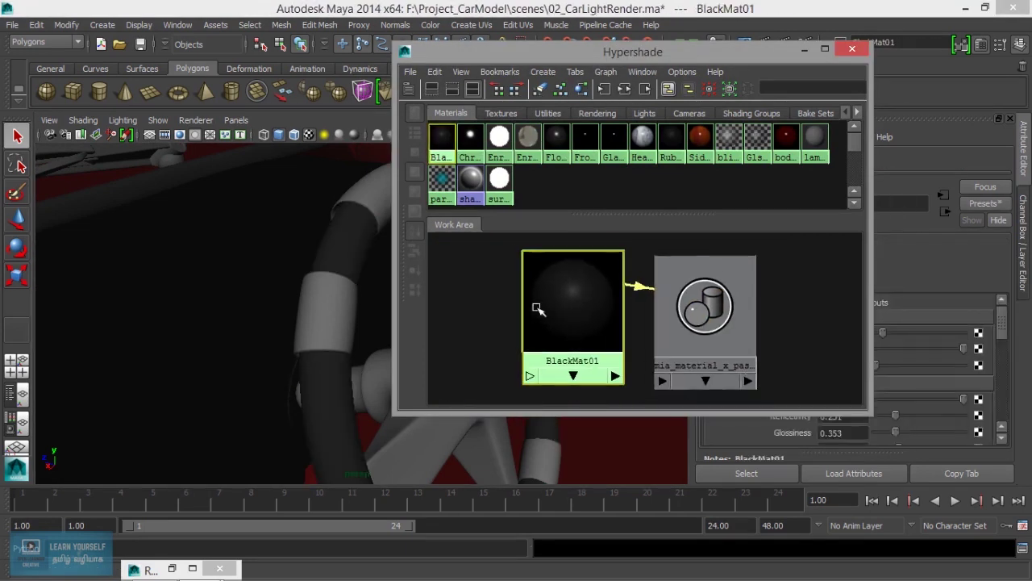
# Duplicate the BlackMat01 shading network to create BlackMat02
pyautogui.click(434, 72)
pyautogui.moveTo(459, 213)
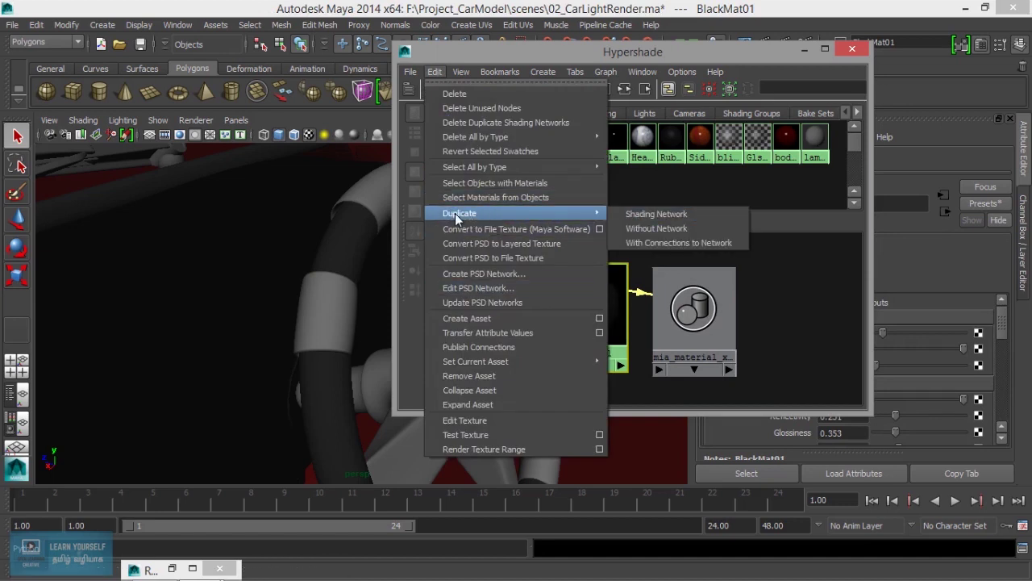
pyautogui.click(684, 214)
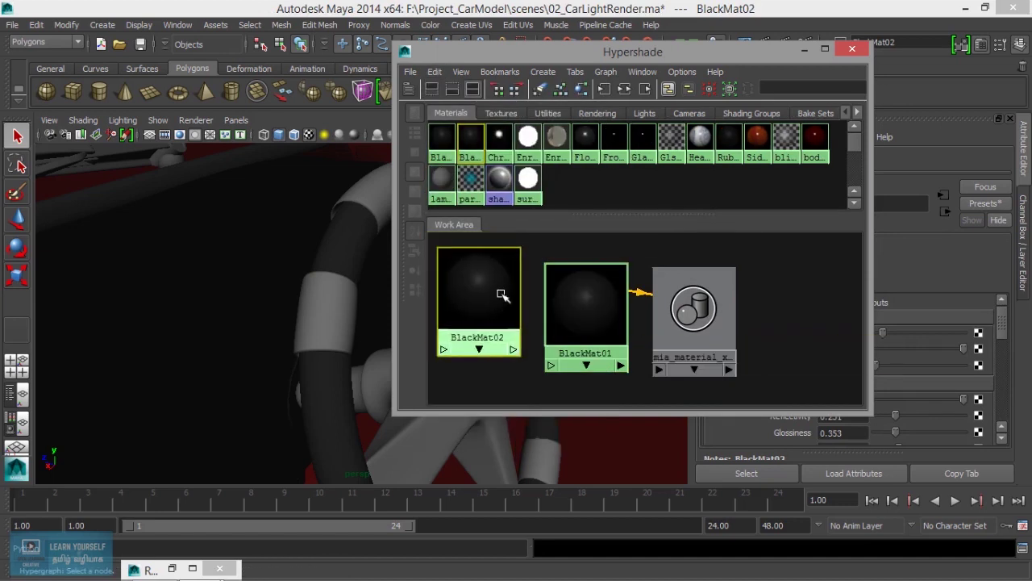
pyautogui.moveTo(596, 53); pyautogui.dragTo(378, 30)
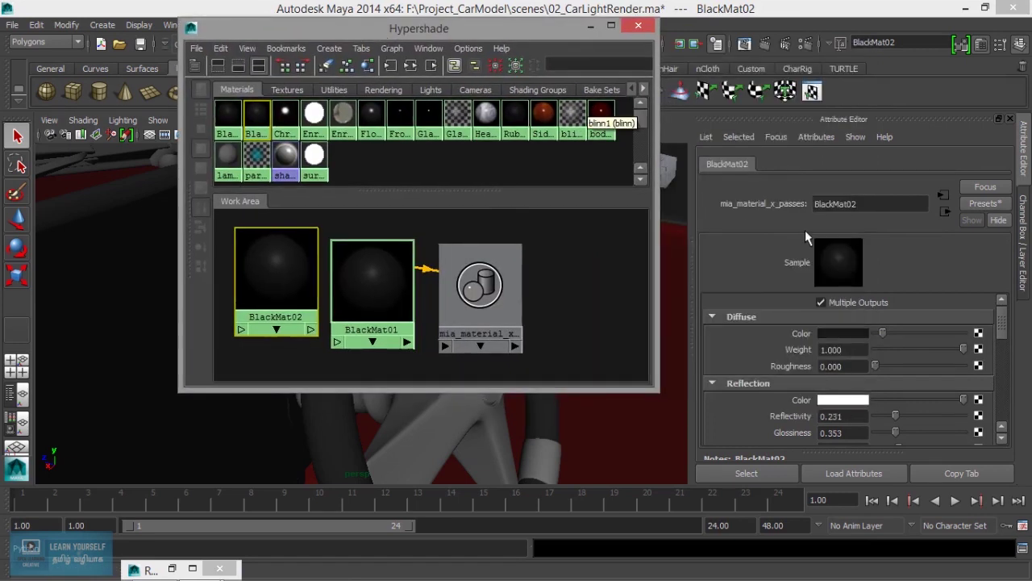
# Rename BlackMat02 to RedBlackMat01 and set its diffuse colour to dark red (R 0.353, G 0.028, B 0.028)
pyautogui.click(756, 212)
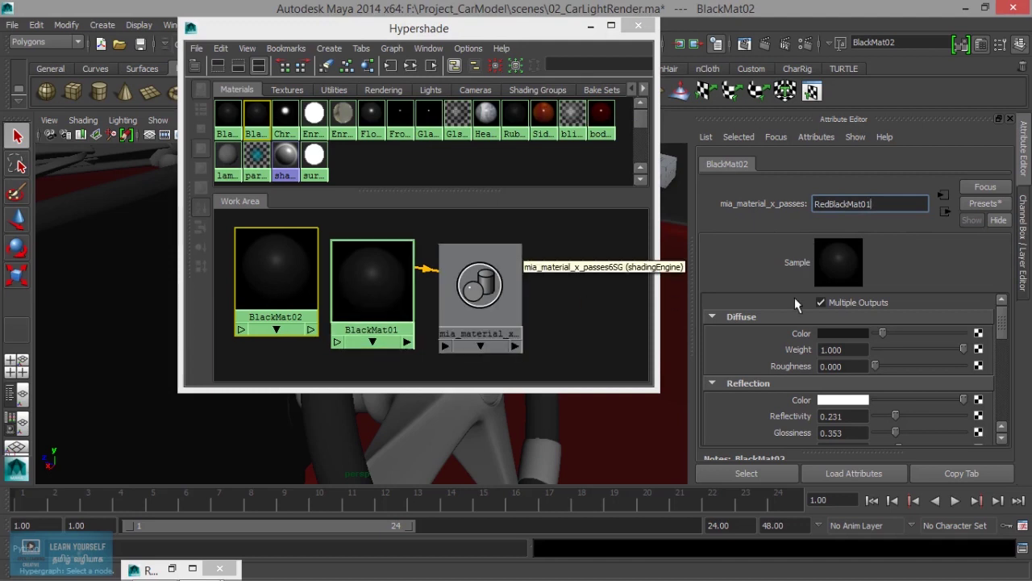
pyautogui.press('Return')
pyautogui.click(858, 334)
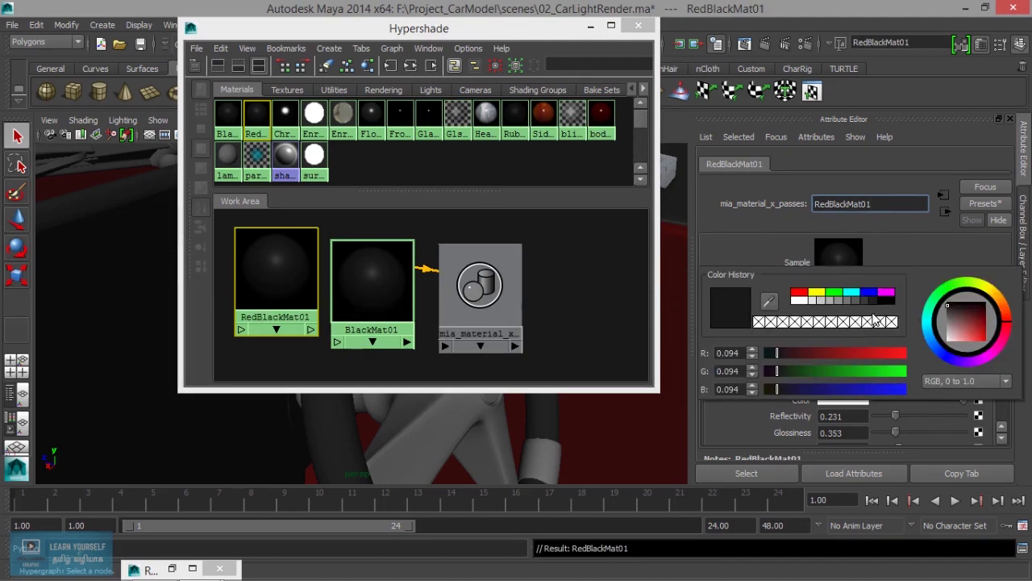
pyautogui.moveTo(964, 335); pyautogui.dragTo(982, 320)
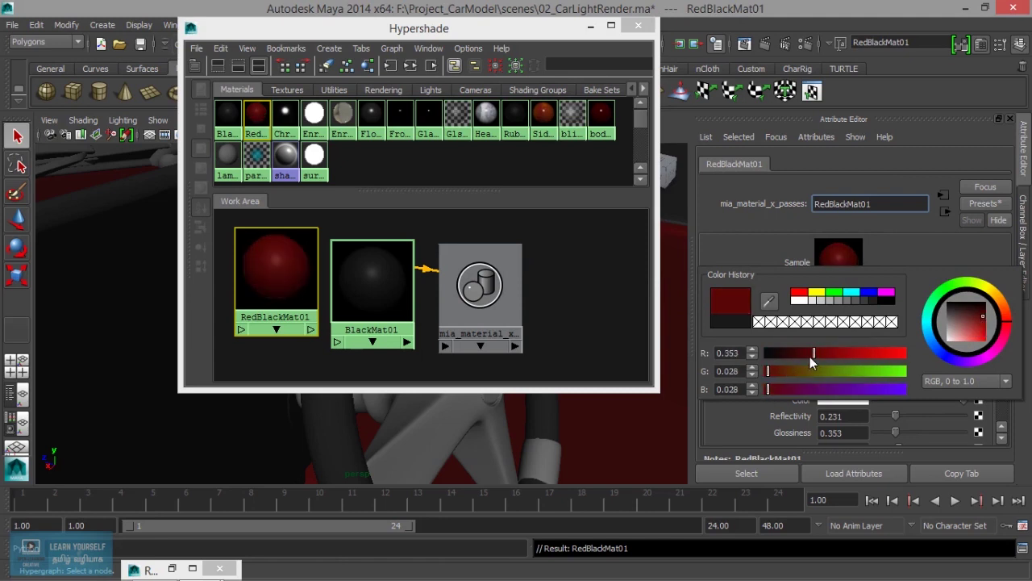
pyautogui.moveTo(548, 24); pyautogui.dragTo(872, 32)
# Select several steering wheel grip segments, orbiting around the wheel
pyautogui.click(337, 311)
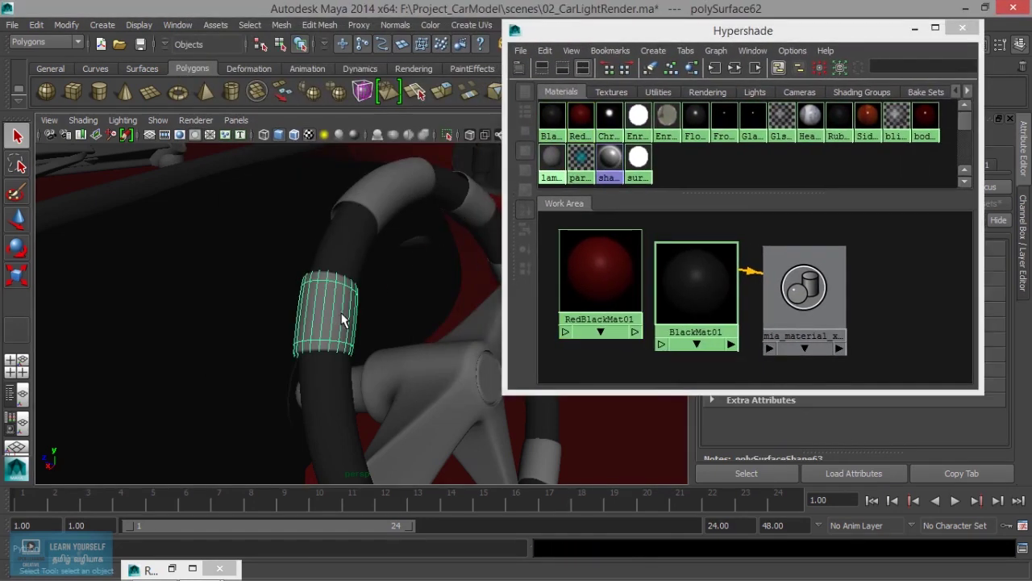
pyautogui.click(397, 178)
pyautogui.keyDown('alt'); pyautogui.moveTo(397, 178); pyautogui.dragTo(292, 295); pyautogui.keyUp('alt')
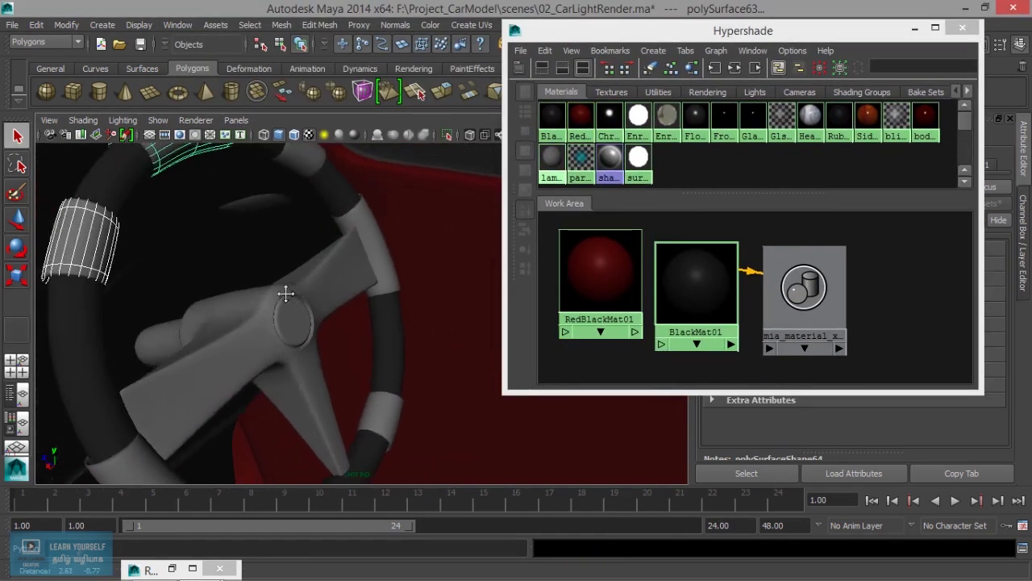
pyautogui.keyDown('alt'); pyautogui.moveTo(189, 456); pyautogui.dragTo(218, 452); pyautogui.keyUp('alt')
pyautogui.click(259, 454)
pyautogui.keyDown('shift'); pyautogui.click(351, 466); pyautogui.keyUp('shift')
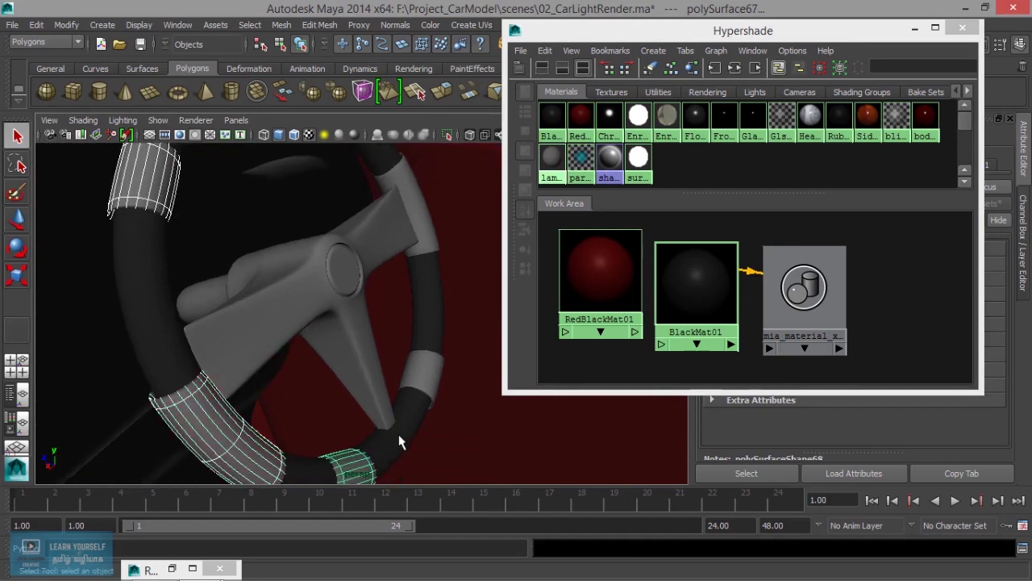
pyautogui.keyDown('shift'); pyautogui.click(433, 377); pyautogui.keyUp('shift')
pyautogui.keyDown('alt'); pyautogui.moveTo(433, 377); pyautogui.dragTo(421, 371); pyautogui.keyUp('alt')
# Complete the grip selection and assign the grips RedBlackMat01
pyautogui.hotkey('ctrl', 'z')
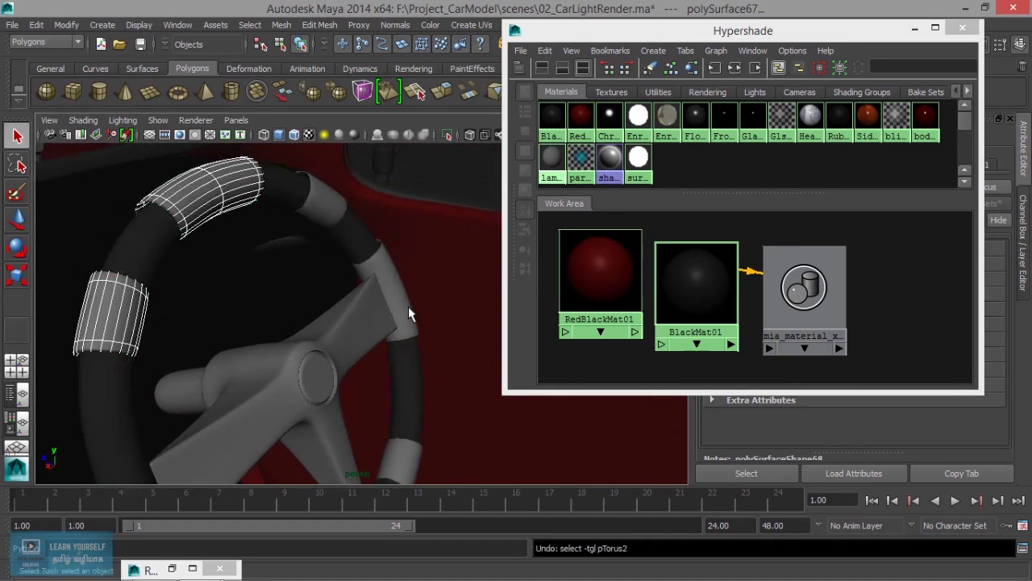
pyautogui.keyDown('shift'); pyautogui.click(334, 196); pyautogui.keyUp('shift')
pyautogui.keyDown('alt'); pyautogui.moveTo(334, 195); pyautogui.dragTo(359, 262); pyautogui.keyUp('alt')
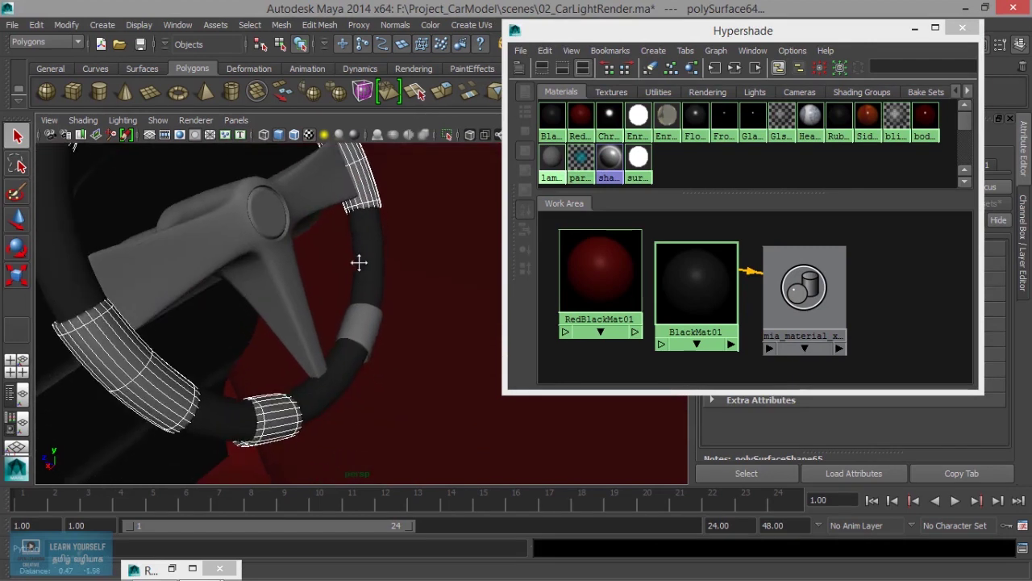
pyautogui.keyDown('shift'); pyautogui.click(379, 332); pyautogui.keyUp('shift')
pyautogui.keyDown('alt'); pyautogui.moveTo(379, 332); pyautogui.dragTo(451, 403); pyautogui.keyUp('alt')
pyautogui.moveTo(602, 278); pyautogui.dragTo(610, 252, button='right')
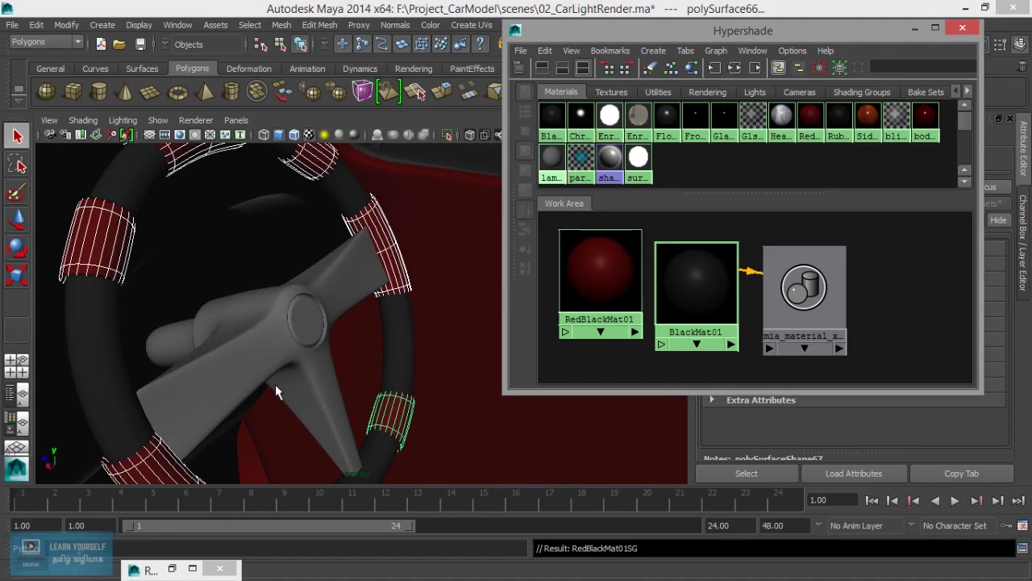
pyautogui.click(275, 384)
# Assign BlackMat01 to the wheel's centre spoke, then select the plane beside the wheel
pyautogui.keyDown('alt'); pyautogui.moveTo(275, 384); pyautogui.dragTo(237, 369); pyautogui.keyUp('alt')
pyautogui.moveTo(710, 269); pyautogui.dragTo(691, 246, button='right')
pyautogui.moveTo(284, 346)
pyautogui.keyDown('alt'); pyautogui.mouseDown()
pyautogui.moveTo(284, 375)
pyautogui.moveTo(295, 387)
pyautogui.moveTo(314, 380)
pyautogui.moveTo(284, 368)
pyautogui.mouseUp(); pyautogui.keyUp('alt')
pyautogui.click(266, 364)
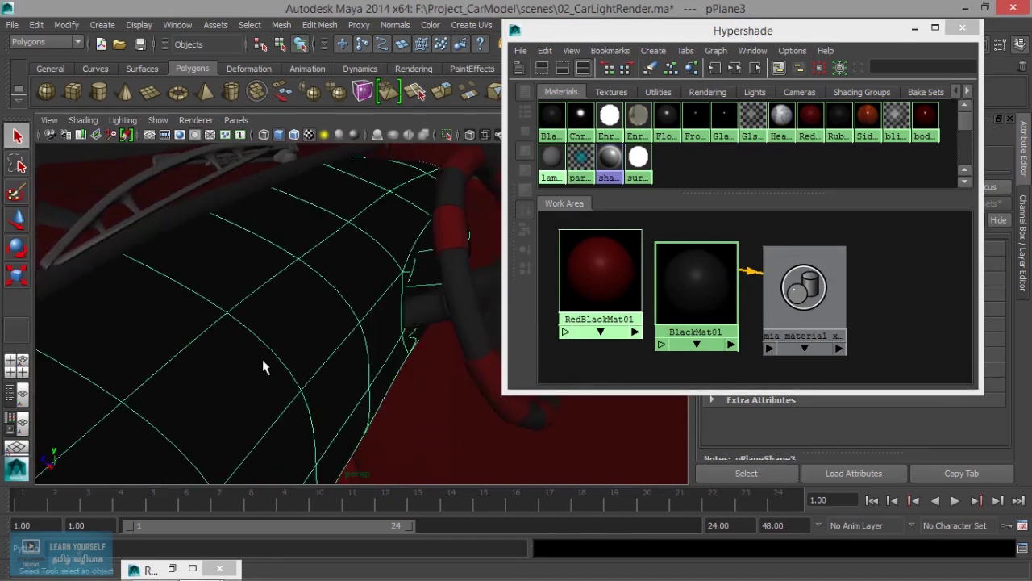
# Assign BlackMat01 to the pPlane3 plane beside the steering wheel
pyautogui.moveTo(702, 286); pyautogui.dragTo(691, 244, button='right')
pyautogui.moveTo(432, 336)
pyautogui.keyDown('alt'); pyautogui.mouseDown()
pyautogui.moveTo(403, 382)
pyautogui.moveTo(376, 363)
pyautogui.moveTo(387, 376)
pyautogui.moveTo(347, 392)
pyautogui.mouseUp(); pyautogui.keyUp('alt')
pyautogui.moveTo(347, 392)
pyautogui.keyDown('alt'); pyautogui.mouseDown(button='middle')
pyautogui.moveTo(305, 384)
pyautogui.moveTo(340, 321)
pyautogui.mouseUp(button='middle'); pyautogui.keyUp('alt')
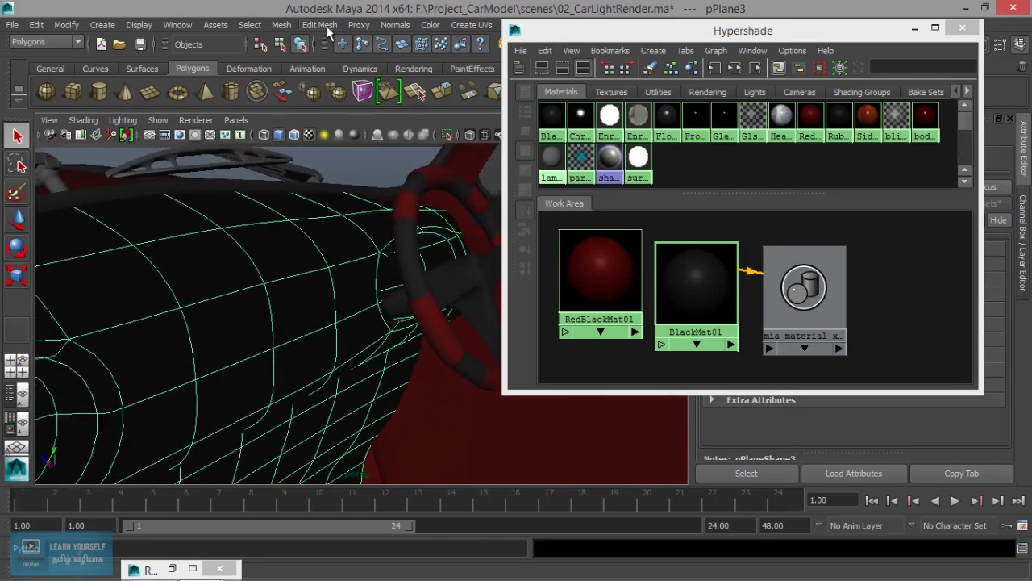
# Reverse the plane's normals with Normals > Reverse
pyautogui.click(325, 25)
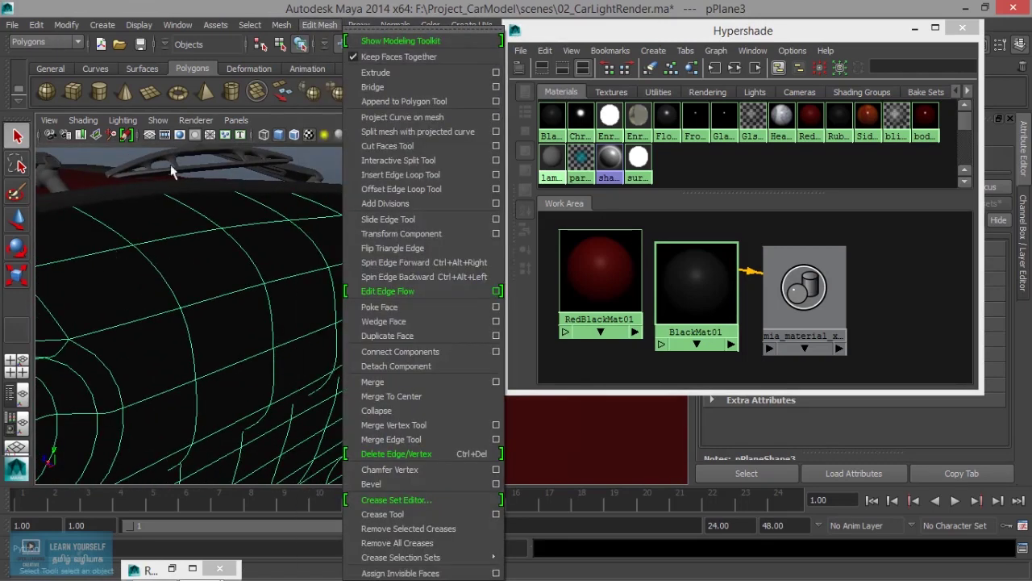
pyautogui.click(44, 42)
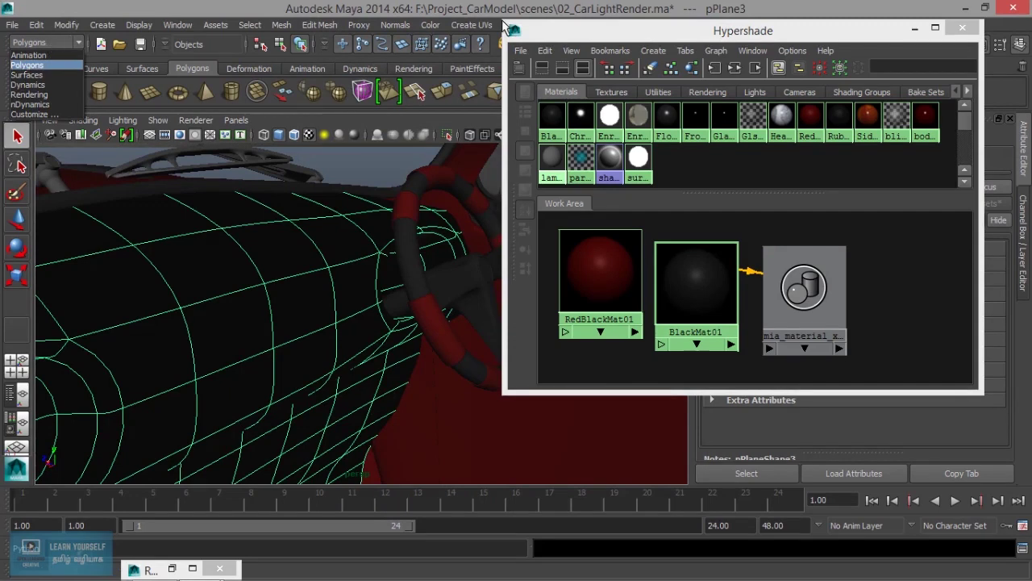
pyautogui.click(570, 33)
pyautogui.moveTo(571, 33); pyautogui.dragTo(661, 50)
pyautogui.click(395, 25)
pyautogui.click(427, 144)
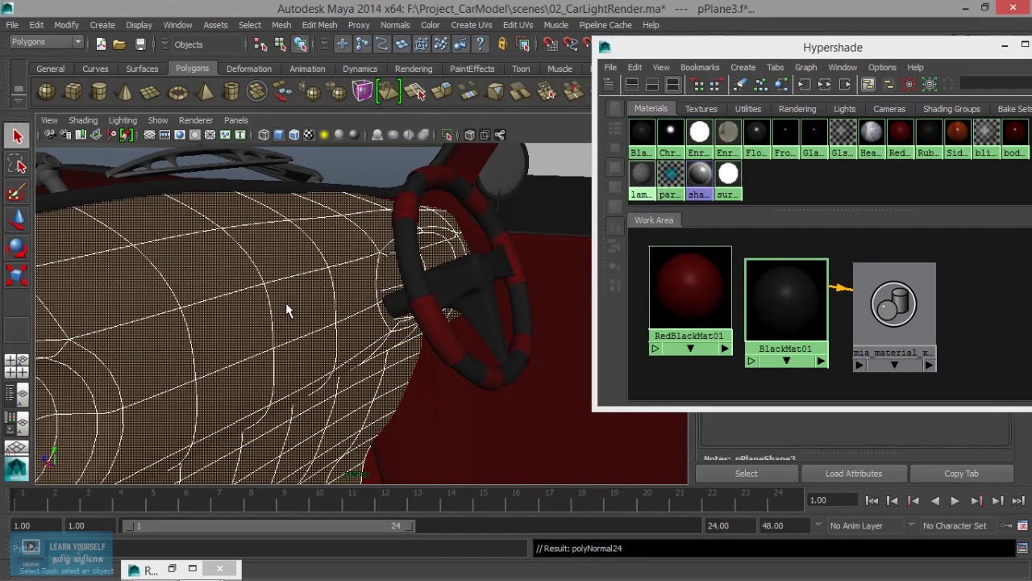
pyautogui.moveTo(285, 302); pyautogui.dragTo(360, 227, button='right')
# Frame the side window, then orbit and zoom in close on the windshield wipers
pyautogui.click(381, 165)
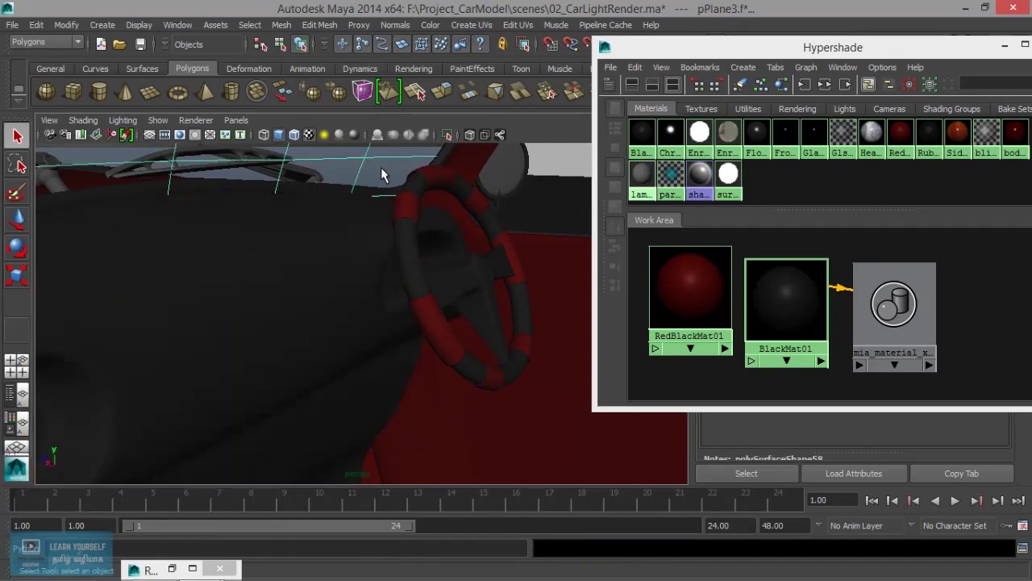
pyautogui.keyDown('alt'); pyautogui.moveTo(381, 165); pyautogui.dragTo(316, 339, button='right'); pyautogui.keyUp('alt')
pyautogui.press('f')
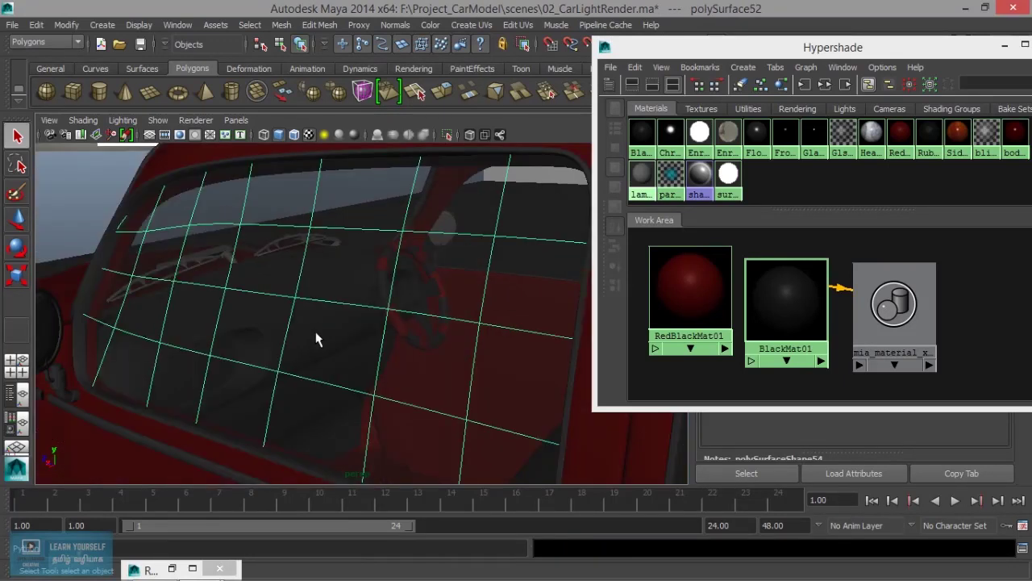
pyautogui.keyDown('alt'); pyautogui.moveTo(316, 339); pyautogui.dragTo(410, 384); pyautogui.keyUp('alt')
pyautogui.keyDown('alt'); pyautogui.moveTo(410, 385); pyautogui.dragTo(380, 369, button='middle'); pyautogui.keyUp('alt')
pyautogui.keyDown('alt'); pyautogui.moveTo(380, 369); pyautogui.dragTo(186, 280); pyautogui.keyUp('alt')
pyautogui.keyDown('alt'); pyautogui.moveTo(186, 280); pyautogui.dragTo(274, 353, button='middle'); pyautogui.keyUp('alt')
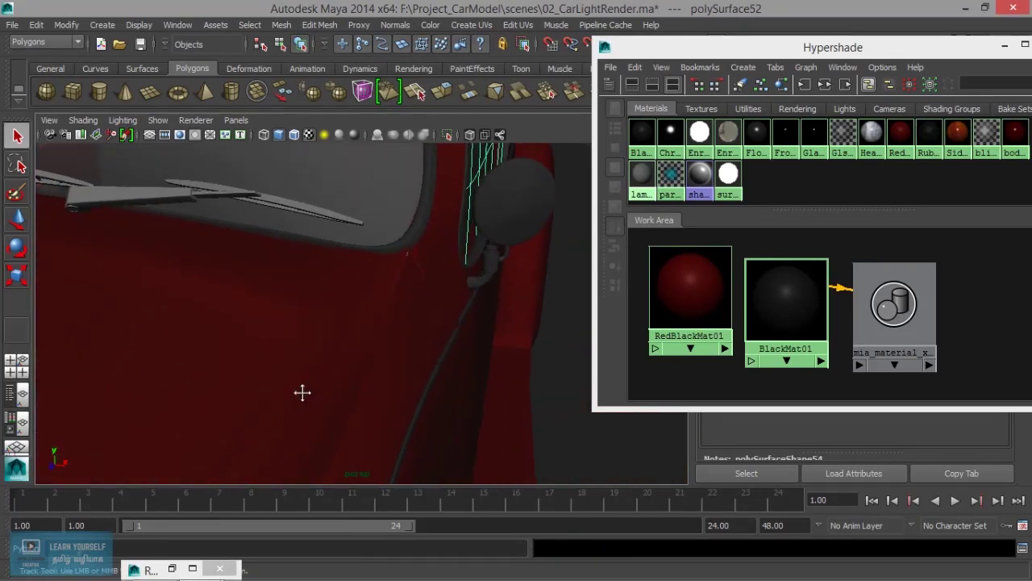
pyautogui.keyDown('alt'); pyautogui.moveTo(275, 353); pyautogui.dragTo(261, 368); pyautogui.keyUp('alt')
pyautogui.moveTo(261, 368)
pyautogui.keyDown('alt'); pyautogui.mouseDown(button='right')
pyautogui.moveTo(233, 369)
pyautogui.moveTo(401, 398)
pyautogui.mouseUp(button='right'); pyautogui.keyUp('alt')
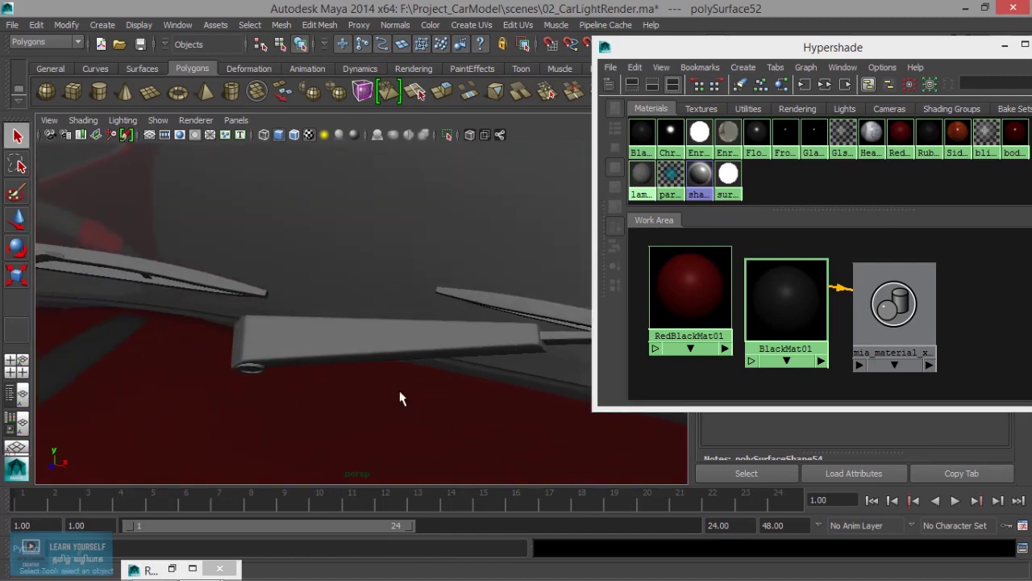
pyautogui.click(325, 373)
pyautogui.keyDown('alt'); pyautogui.moveTo(325, 373); pyautogui.dragTo(161, 363); pyautogui.keyUp('alt')
pyautogui.keyDown('alt'); pyautogui.moveTo(161, 364); pyautogui.dragTo(228, 365, button='right'); pyautogui.keyUp('alt')
pyautogui.moveTo(228, 365)
pyautogui.keyDown('alt'); pyautogui.mouseDown(button='middle')
pyautogui.moveTo(312, 247)
pyautogui.moveTo(457, 365)
pyautogui.mouseUp(button='middle'); pyautogui.keyUp('alt')
# Select the wiper bar, blade and arm and assign them BlackMat01
pyautogui.click(288, 262)
pyautogui.click(287, 278)
pyautogui.moveTo(457, 364)
pyautogui.keyDown('alt'); pyautogui.mouseDown()
pyautogui.moveTo(302, 346)
pyautogui.moveTo(189, 350)
pyautogui.moveTo(340, 359)
pyautogui.mouseUp(); pyautogui.keyUp('alt')
pyautogui.keyDown('alt'); pyautogui.moveTo(341, 359); pyautogui.dragTo(337, 368, button='right'); pyautogui.keyUp('alt')
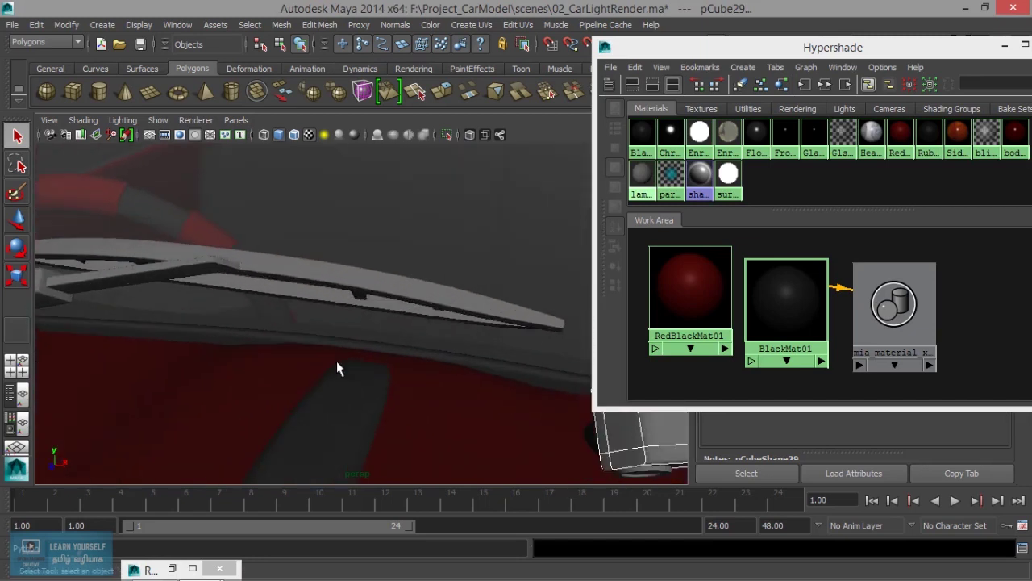
pyautogui.click(367, 284)
pyautogui.moveTo(367, 284)
pyautogui.keyDown('alt'); pyautogui.mouseDown()
pyautogui.moveTo(398, 371)
pyautogui.moveTo(358, 310)
pyautogui.mouseUp(); pyautogui.keyUp('alt')
pyautogui.keyDown('shift'); pyautogui.click(251, 311); pyautogui.keyUp('shift')
pyautogui.moveTo(242, 321)
pyautogui.keyDown('alt'); pyautogui.mouseDown()
pyautogui.moveTo(265, 346)
pyautogui.moveTo(341, 318)
pyautogui.moveTo(591, 363)
pyautogui.mouseUp(); pyautogui.keyUp('alt')
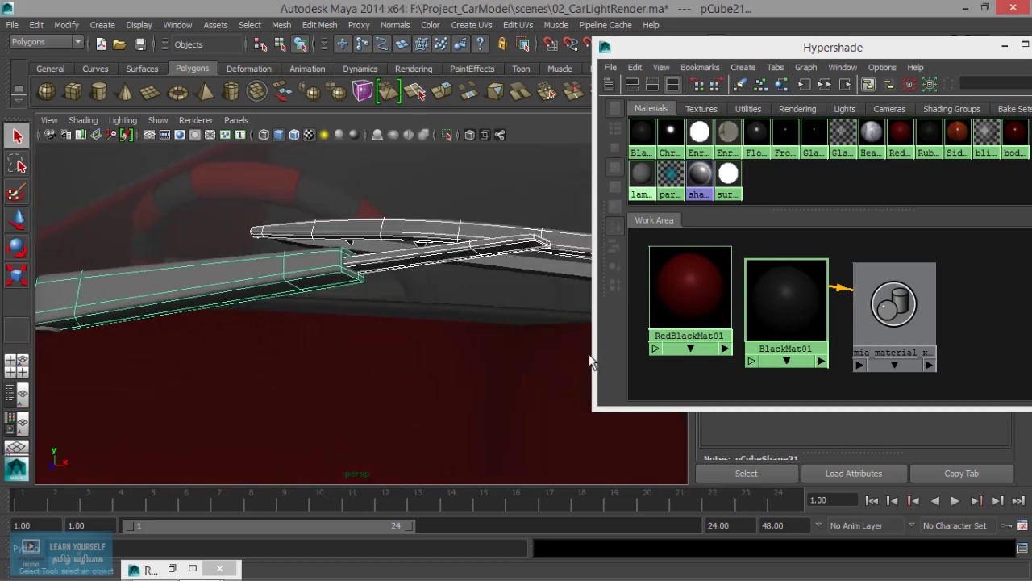
pyautogui.moveTo(786, 293); pyautogui.dragTo(806, 270, button='right')
# Hide the long dark box piece pCube21 with Ctrl+H
pyautogui.moveTo(598, 302)
pyautogui.keyDown('alt'); pyautogui.mouseDown()
pyautogui.moveTo(398, 362)
pyautogui.moveTo(315, 346)
pyautogui.moveTo(274, 324)
pyautogui.moveTo(417, 382)
pyautogui.moveTo(350, 371)
pyautogui.moveTo(359, 371)
pyautogui.mouseUp(); pyautogui.keyUp('alt')
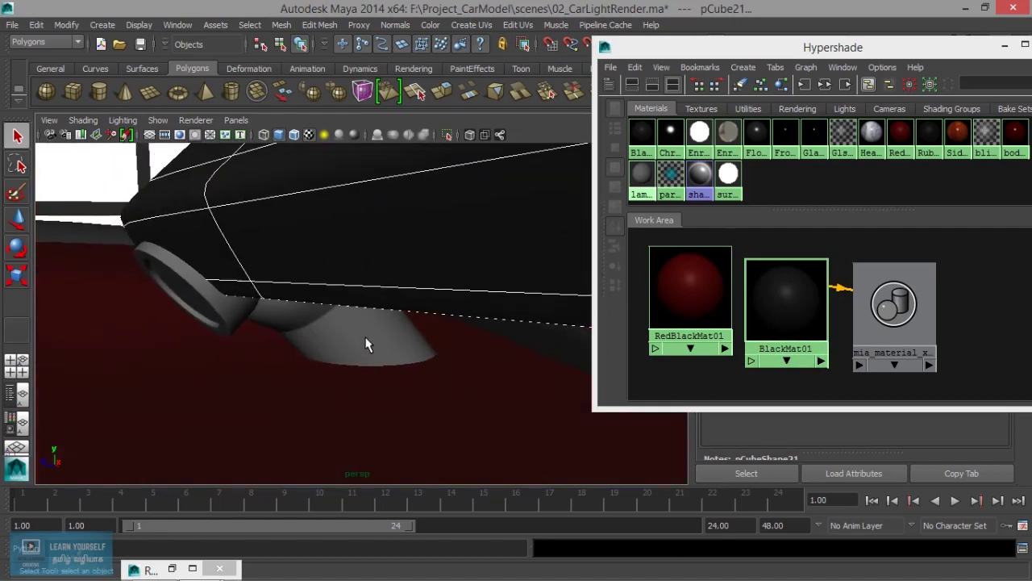
pyautogui.click(366, 344)
pyautogui.click(224, 318)
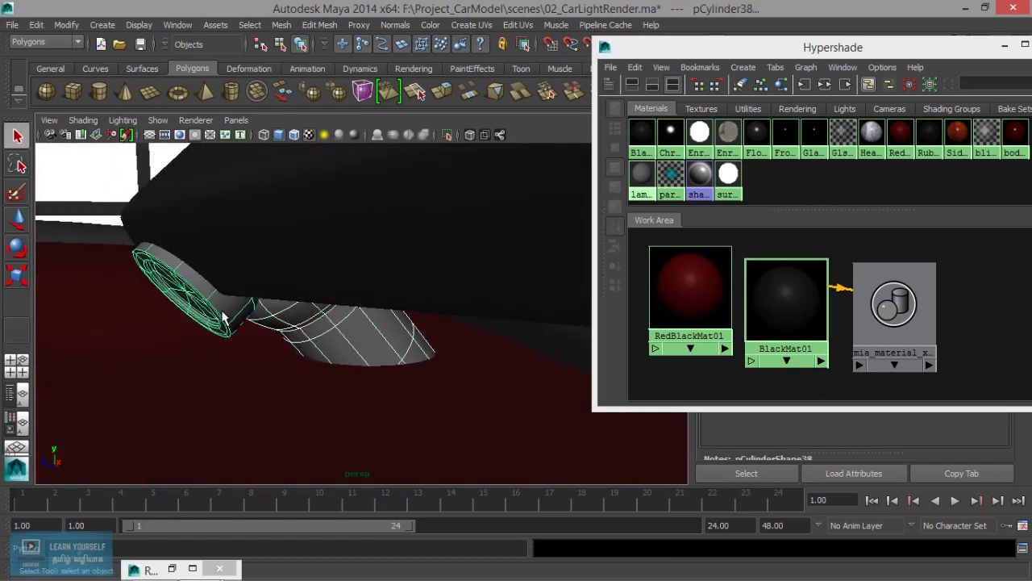
pyautogui.moveTo(223, 318)
pyautogui.keyDown('alt'); pyautogui.mouseDown()
pyautogui.moveTo(265, 357)
pyautogui.moveTo(330, 341)
pyautogui.moveTo(439, 379)
pyautogui.moveTo(473, 346)
pyautogui.moveTo(530, 380)
pyautogui.moveTo(417, 400)
pyautogui.mouseUp(); pyautogui.keyUp('alt')
pyautogui.click(432, 430)
pyautogui.hotkey('ctrl', 'h')
# Select the lower cylinder, the beam, and then the long trim strip pCube24
pyautogui.click(442, 458)
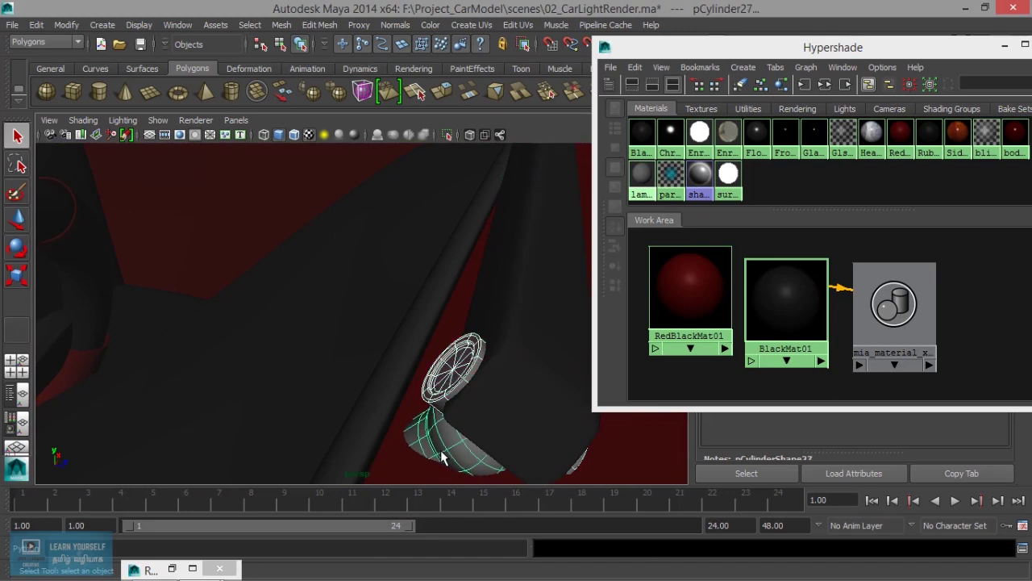
pyautogui.keyDown('alt'); pyautogui.moveTo(441, 456); pyautogui.dragTo(299, 468); pyautogui.keyUp('alt')
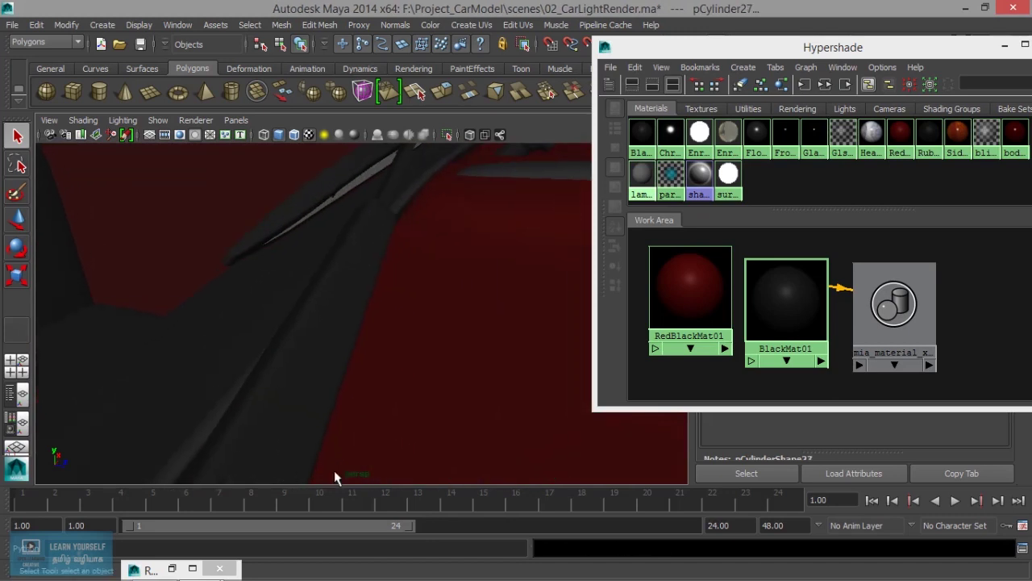
pyautogui.moveTo(355, 230)
pyautogui.keyDown('alt'); pyautogui.mouseDown()
pyautogui.moveTo(419, 233)
pyautogui.moveTo(336, 274)
pyautogui.moveTo(328, 296)
pyautogui.mouseUp(); pyautogui.keyUp('alt')
pyautogui.click(326, 296)
pyautogui.moveTo(297, 326)
pyautogui.keyDown('alt'); pyautogui.mouseDown()
pyautogui.moveTo(287, 334)
pyautogui.moveTo(307, 346)
pyautogui.moveTo(306, 362)
pyautogui.moveTo(347, 355)
pyautogui.mouseUp(); pyautogui.keyUp('alt')
pyautogui.click(298, 370)
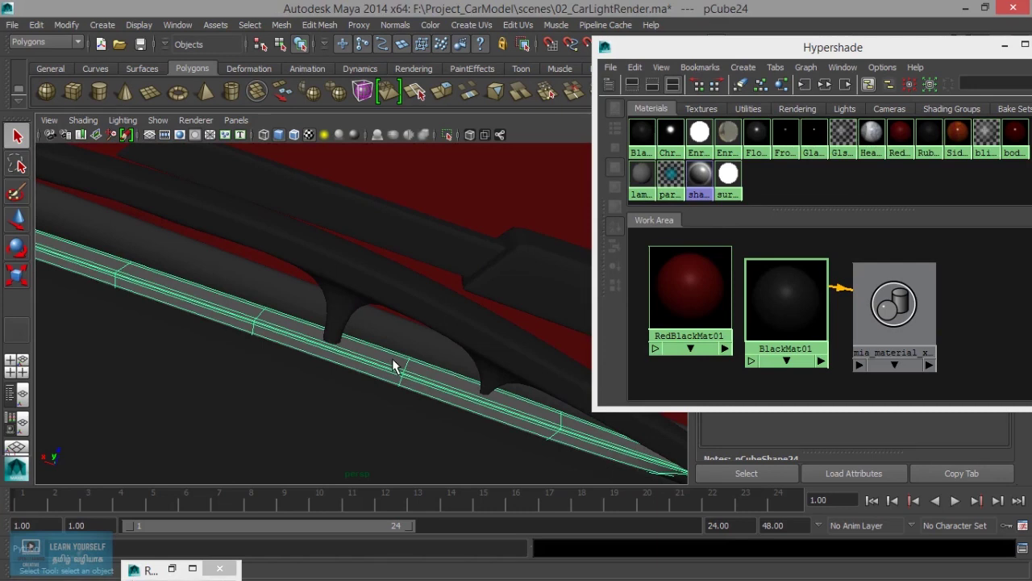
# Assign the SideLightMat01 favourite material to the long trim strip pCube24
pyautogui.moveTo(391, 358); pyautogui.dragTo(418, 548, button='right')
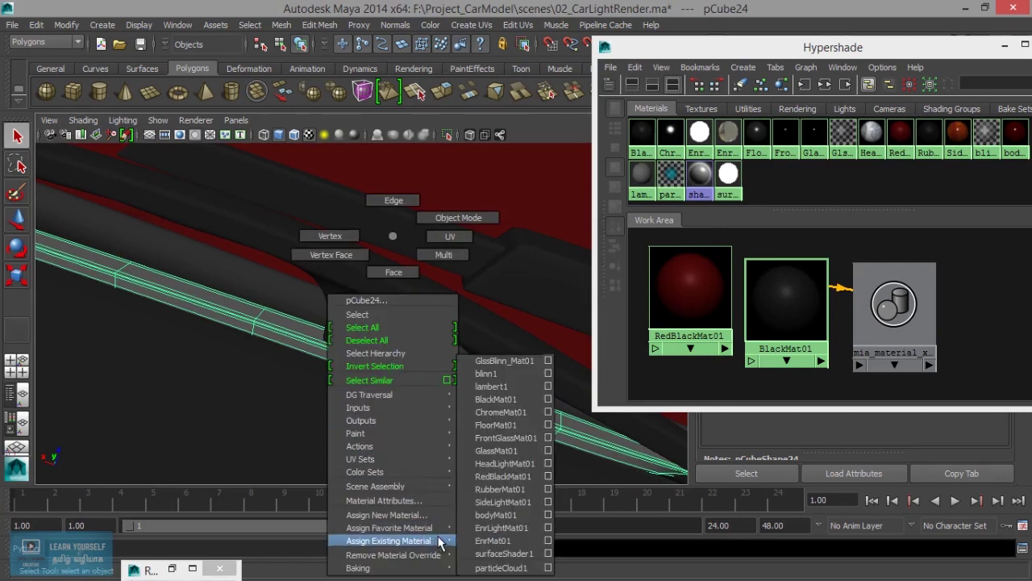
pyautogui.click(504, 488)
pyautogui.moveTo(218, 337)
pyautogui.keyDown('alt'); pyautogui.mouseDown()
pyautogui.moveTo(199, 332)
pyautogui.moveTo(460, 338)
pyautogui.moveTo(314, 288)
pyautogui.moveTo(415, 279)
pyautogui.mouseUp(); pyautogui.keyUp('alt')
# Select the grey beam piece and pull back toward the front bumper and headlight
pyautogui.click(403, 262)
pyautogui.scroll(2, 349, 295)
pyautogui.moveTo(344, 300)
pyautogui.keyDown('alt'); pyautogui.mouseDown()
pyautogui.moveTo(307, 387)
pyautogui.moveTo(382, 370)
pyautogui.moveTo(381, 340)
pyautogui.moveTo(369, 376)
pyautogui.moveTo(454, 364)
pyautogui.moveTo(240, 334)
pyautogui.moveTo(314, 372)
pyautogui.mouseUp(); pyautogui.keyUp('alt')
pyautogui.click(382, 341)
pyautogui.keyDown('alt'); pyautogui.moveTo(318, 385); pyautogui.dragTo(282, 345, button='right'); pyautogui.keyUp('alt')
pyautogui.moveTo(282, 346)
pyautogui.keyDown('alt'); pyautogui.mouseDown()
pyautogui.moveTo(290, 371)
pyautogui.moveTo(332, 372)
pyautogui.moveTo(157, 369)
pyautogui.moveTo(263, 376)
pyautogui.moveTo(373, 285)
pyautogui.moveTo(193, 315)
pyautogui.moveTo(477, 375)
pyautogui.moveTo(202, 254)
pyautogui.moveTo(311, 311)
pyautogui.mouseUp(); pyautogui.keyUp('alt')
pyautogui.keyDown('alt'); pyautogui.moveTo(327, 320); pyautogui.dragTo(212, 247, button='middle'); pyautogui.keyUp('alt')
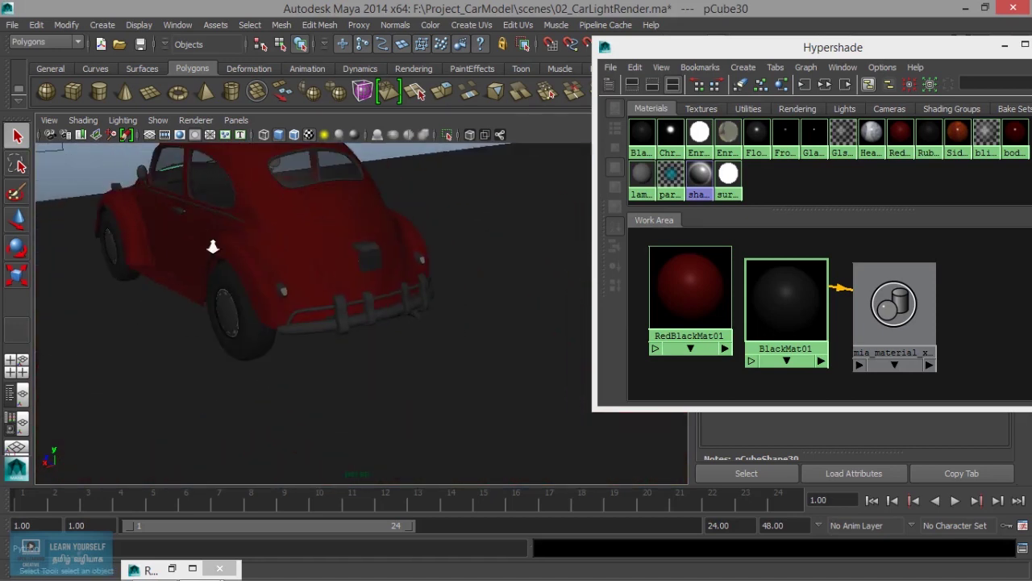
# Assign SideLightMat01 to the headlight lens
pyautogui.scroll(5, 369, 329)
pyautogui.scroll(3, 392, 346)
pyautogui.scroll(3, 230, 340)
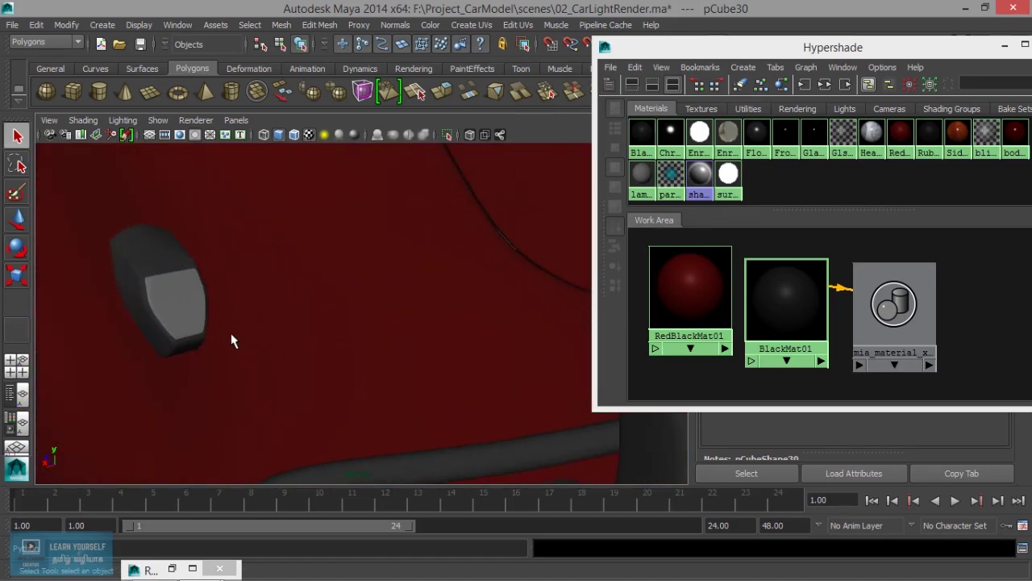
pyautogui.click(180, 294)
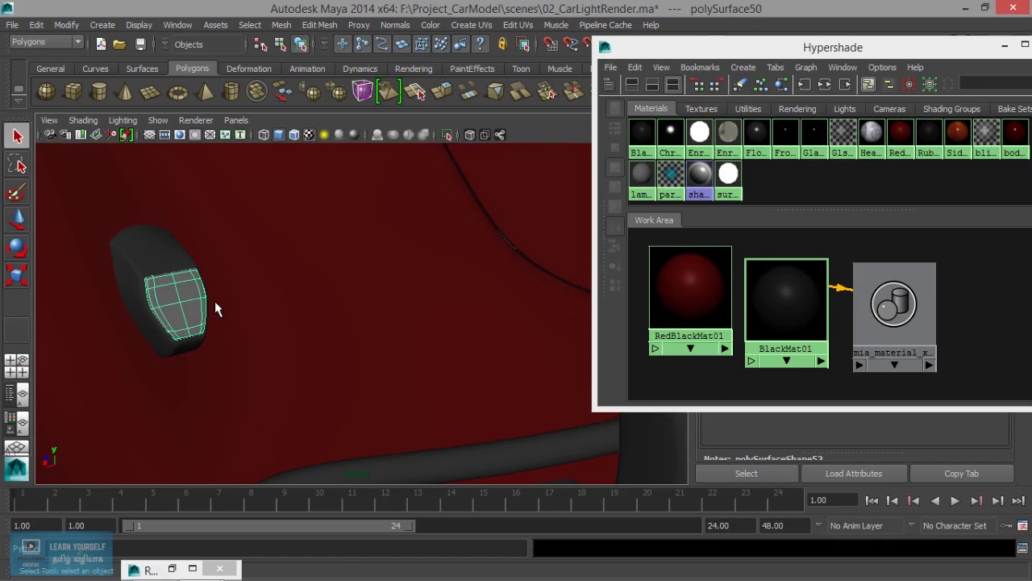
pyautogui.rightClick(957, 130)
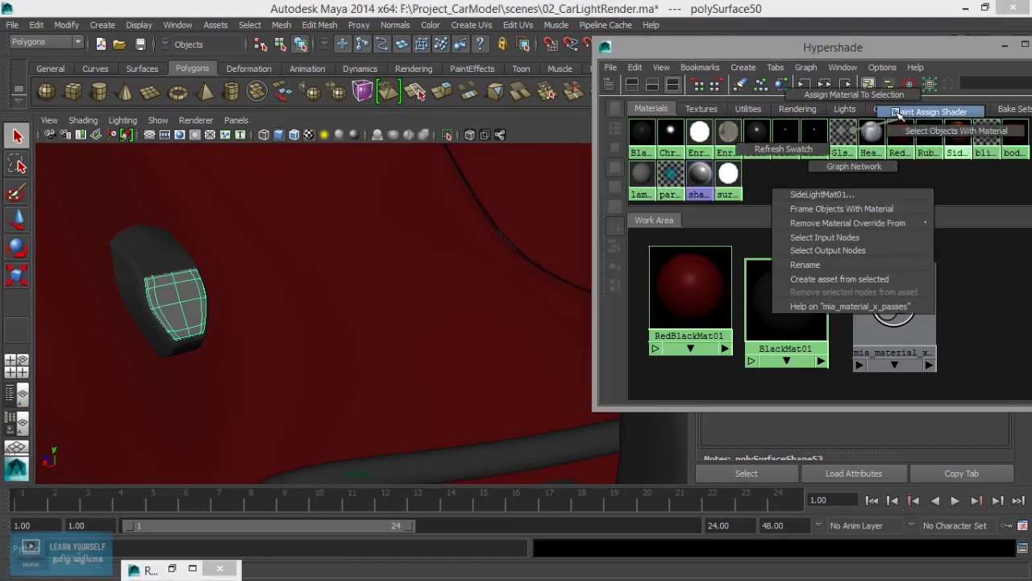
pyautogui.click(854, 94)
# Select the grey headlight piece and orbit out to a straight-on front view of the Beetle
pyautogui.moveTo(197, 380)
pyautogui.keyDown('alt'); pyautogui.mouseDown()
pyautogui.moveTo(298, 373)
pyautogui.moveTo(180, 387)
pyautogui.moveTo(495, 346)
pyautogui.mouseUp(); pyautogui.keyUp('alt')
pyautogui.click(459, 349)
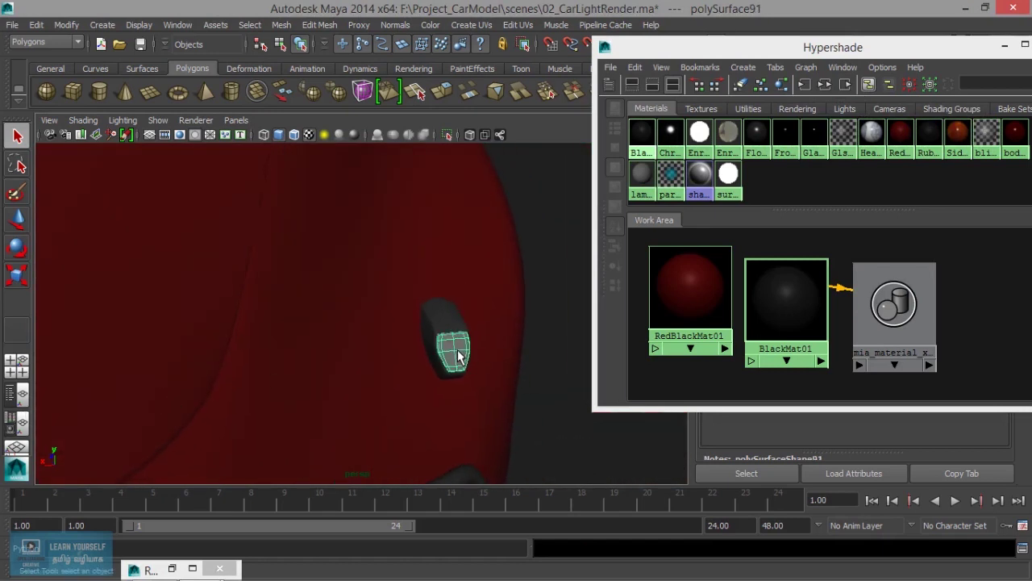
pyautogui.keyDown('alt'); pyautogui.moveTo(349, 341); pyautogui.dragTo(475, 387); pyautogui.keyUp('alt')
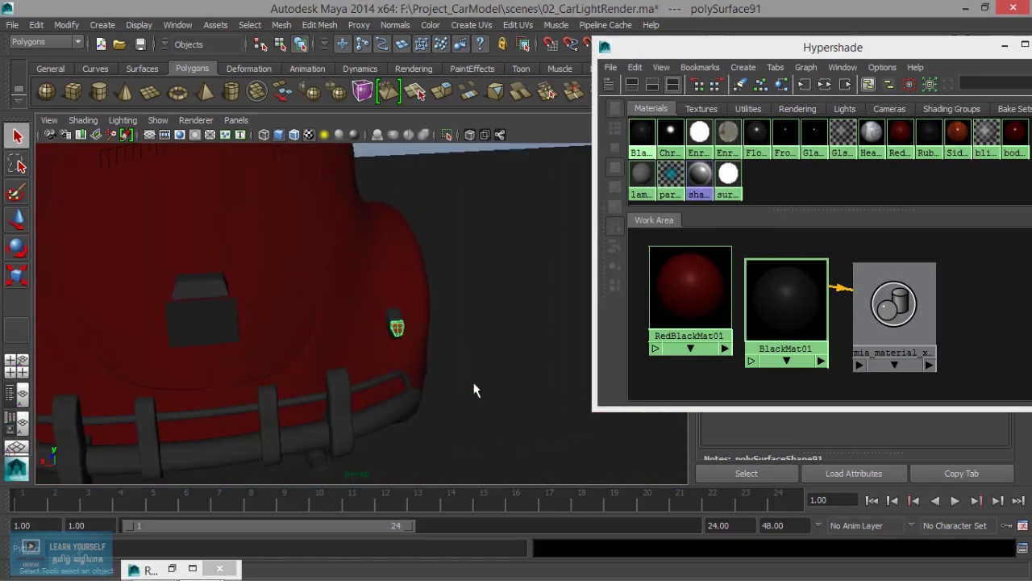
pyautogui.moveTo(521, 410)
pyautogui.keyDown('alt'); pyautogui.mouseDown()
pyautogui.moveTo(306, 407)
pyautogui.moveTo(415, 406)
pyautogui.moveTo(417, 390)
pyautogui.moveTo(288, 392)
pyautogui.moveTo(249, 346)
pyautogui.moveTo(398, 403)
pyautogui.moveTo(306, 382)
pyautogui.moveTo(518, 388)
pyautogui.moveTo(615, 368)
pyautogui.moveTo(329, 363)
pyautogui.moveTo(376, 364)
pyautogui.mouseUp(); pyautogui.keyUp('alt')
pyautogui.keyDown('alt'); pyautogui.moveTo(377, 365); pyautogui.dragTo(253, 370, button='middle'); pyautogui.keyUp('alt')
pyautogui.scroll(3, 271, 396)
pyautogui.keyDown('alt'); pyautogui.moveTo(272, 396); pyautogui.dragTo(327, 396); pyautogui.keyUp('alt')
pyautogui.moveTo(328, 396)
pyautogui.keyDown('alt'); pyautogui.mouseDown(button='middle')
pyautogui.moveTo(274, 364)
pyautogui.moveTo(272, 350)
pyautogui.moveTo(217, 390)
pyautogui.mouseUp(button='middle'); pyautogui.keyUp('alt')
pyautogui.moveTo(217, 390)
pyautogui.keyDown('alt'); pyautogui.mouseDown(button='right')
pyautogui.moveTo(357, 346)
pyautogui.moveTo(182, 336)
pyautogui.moveTo(385, 312)
pyautogui.mouseUp(button='right'); pyautogui.keyUp('alt')
pyautogui.moveTo(386, 312)
pyautogui.keyDown('alt'); pyautogui.mouseDown()
pyautogui.moveTo(479, 295)
pyautogui.moveTo(307, 350)
pyautogui.moveTo(364, 350)
pyautogui.mouseUp(); pyautogui.keyUp('alt')
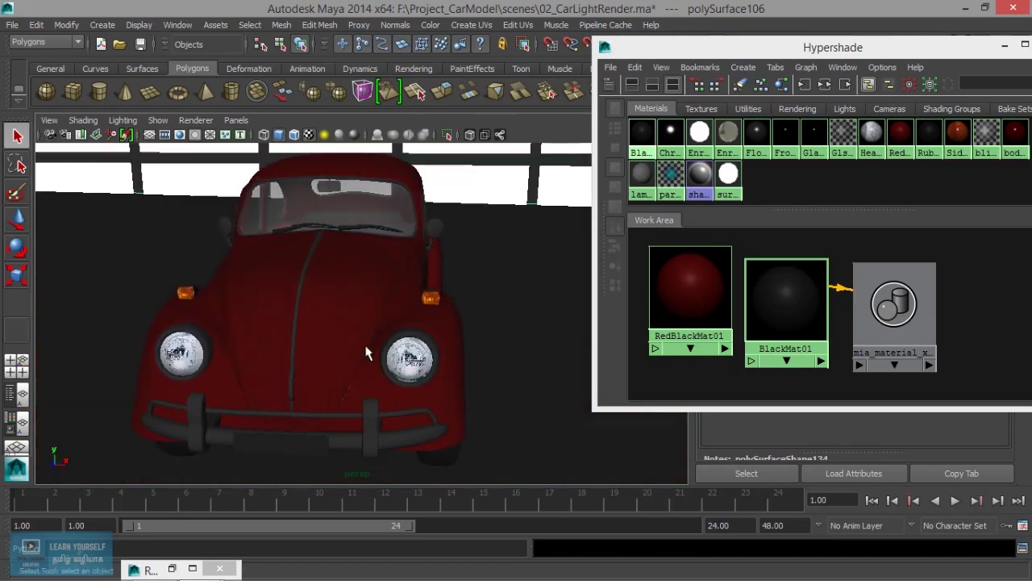
pyautogui.moveTo(975, 47); pyautogui.dragTo(823, 48)
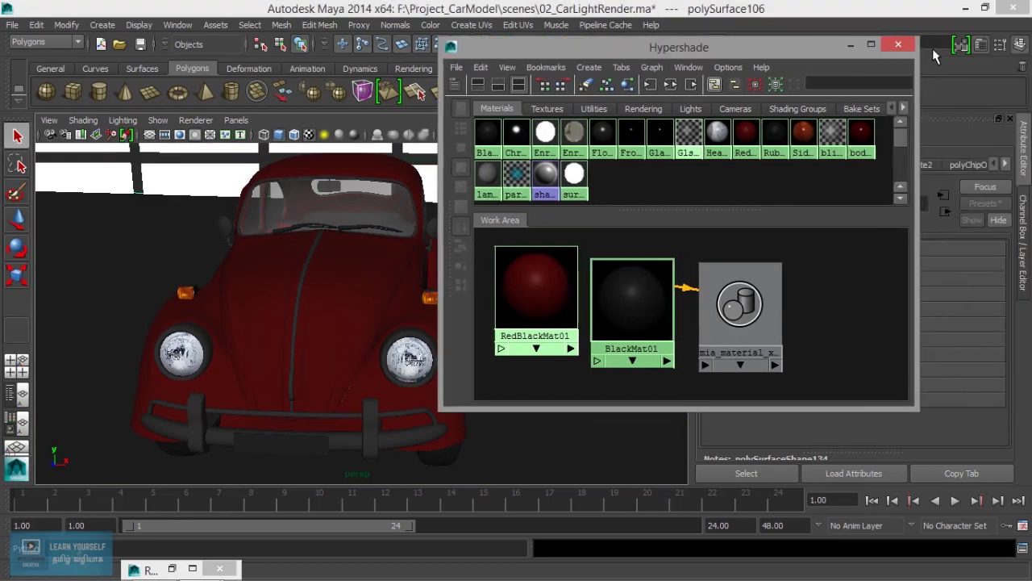
# Save the scene and render a full 1280×720 mental ray frame from RenderCam1
pyautogui.click(852, 46)
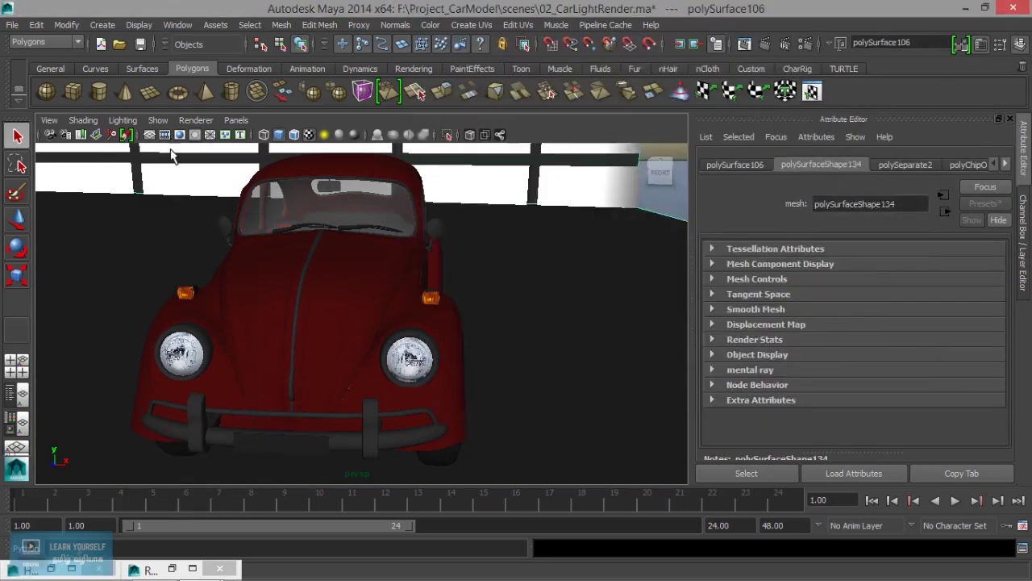
pyautogui.click(141, 45)
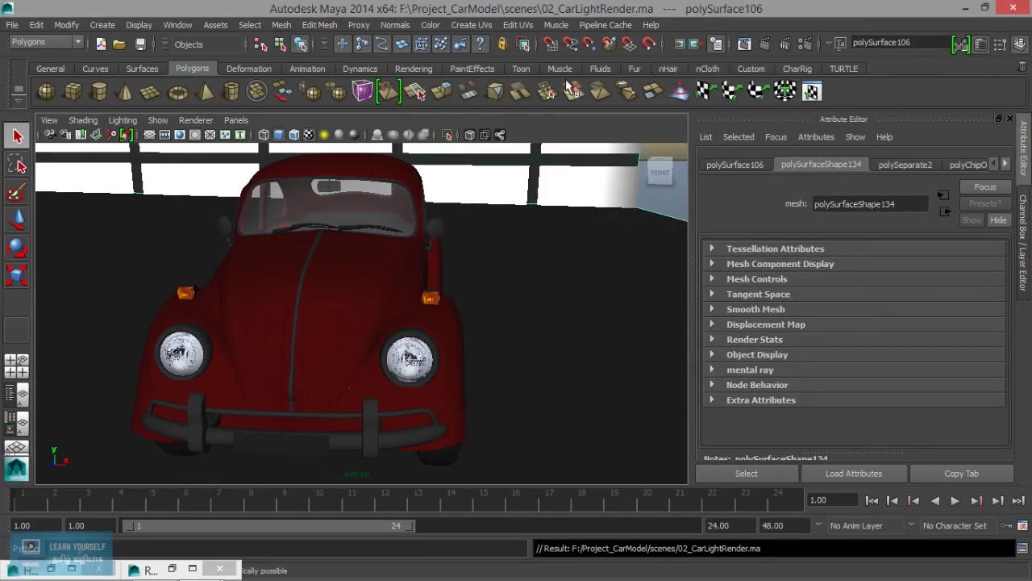
pyautogui.click(746, 44)
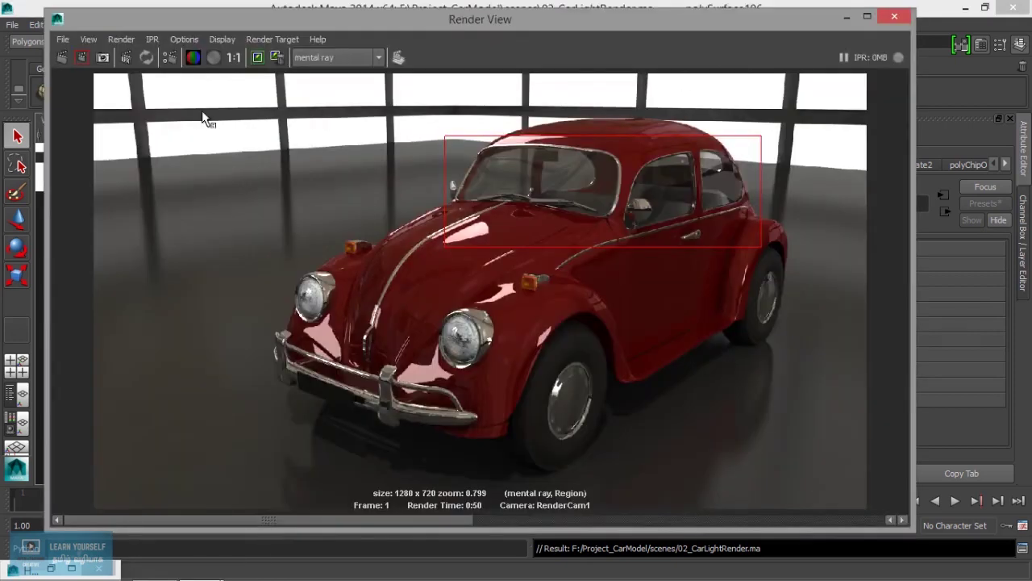
pyautogui.click(121, 39)
pyautogui.moveTo(136, 121)
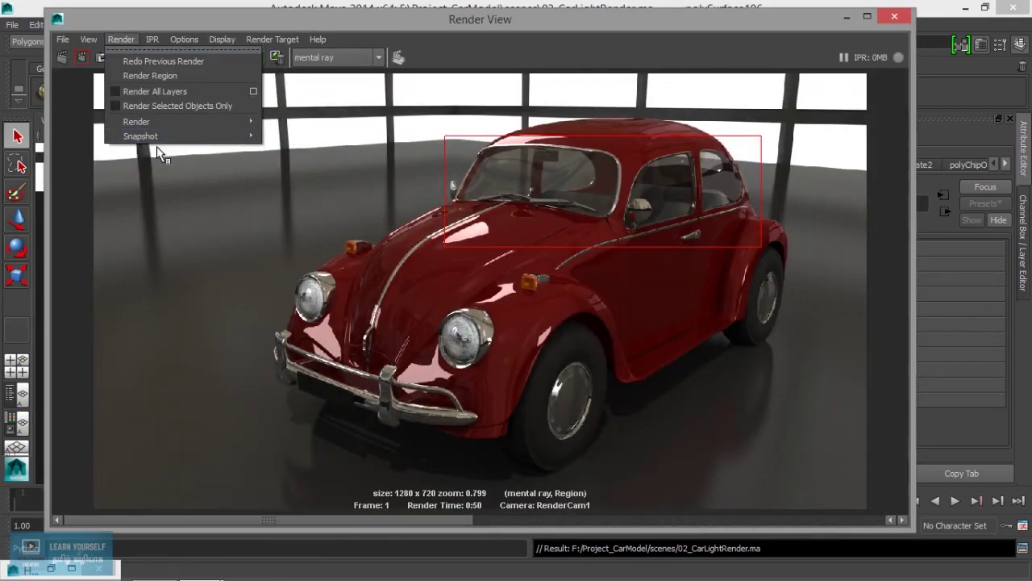
pyautogui.click(313, 146)
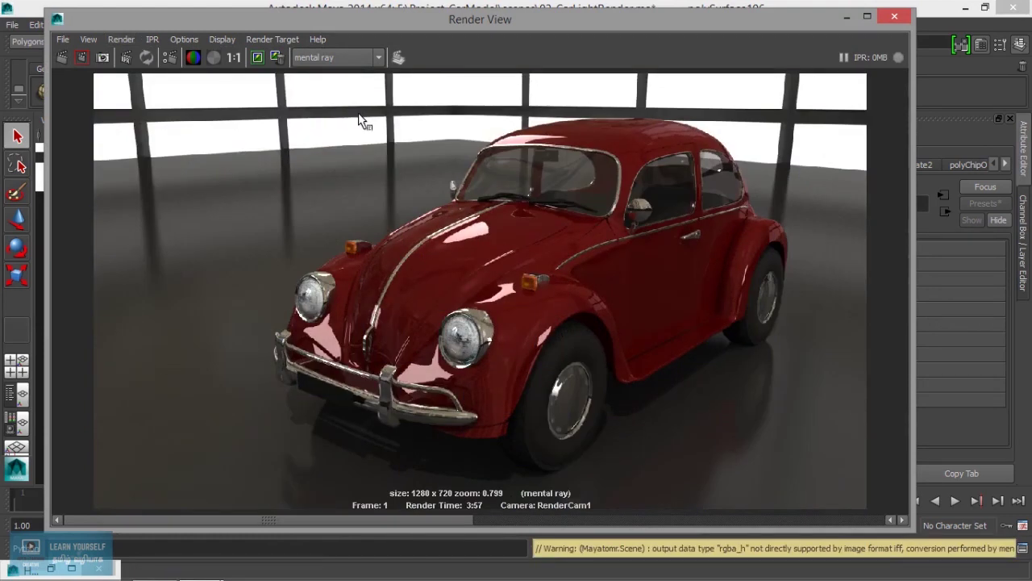
pyautogui.moveTo(336, 520)
pyautogui.mouseDown()
pyautogui.moveTo(446, 510)
pyautogui.moveTo(392, 522)
pyautogui.moveTo(432, 519)
pyautogui.mouseUp()
pyautogui.click(845, 19)
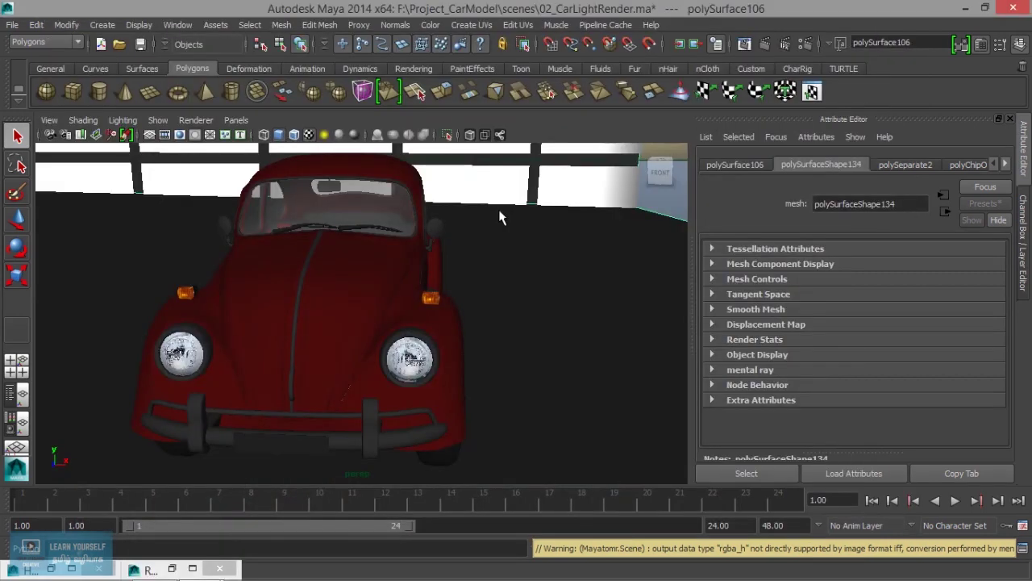
# Select the windshield wiper and raise its BlackMat01 glossiness to 0.804
pyautogui.keyDown('alt'); pyautogui.moveTo(346, 438); pyautogui.dragTo(368, 362, button='right'); pyautogui.keyUp('alt')
pyautogui.moveTo(368, 362)
pyautogui.keyDown('alt'); pyautogui.mouseDown()
pyautogui.moveTo(358, 330)
pyautogui.moveTo(363, 394)
pyautogui.mouseUp(); pyautogui.keyUp('alt')
pyautogui.click(338, 345)
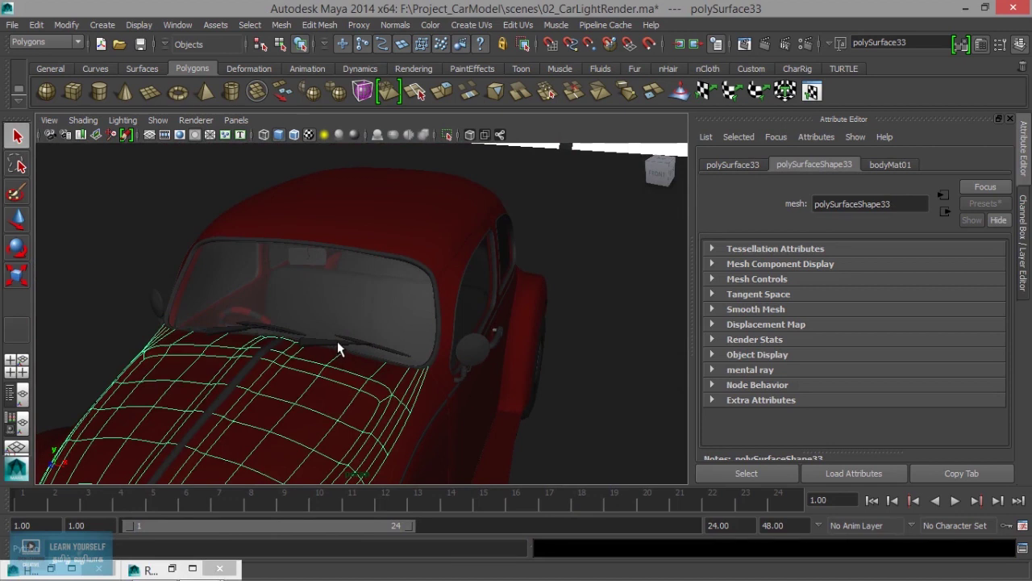
pyautogui.scroll(3, 337, 342)
pyautogui.scroll(3, 341, 350)
pyautogui.click(298, 387)
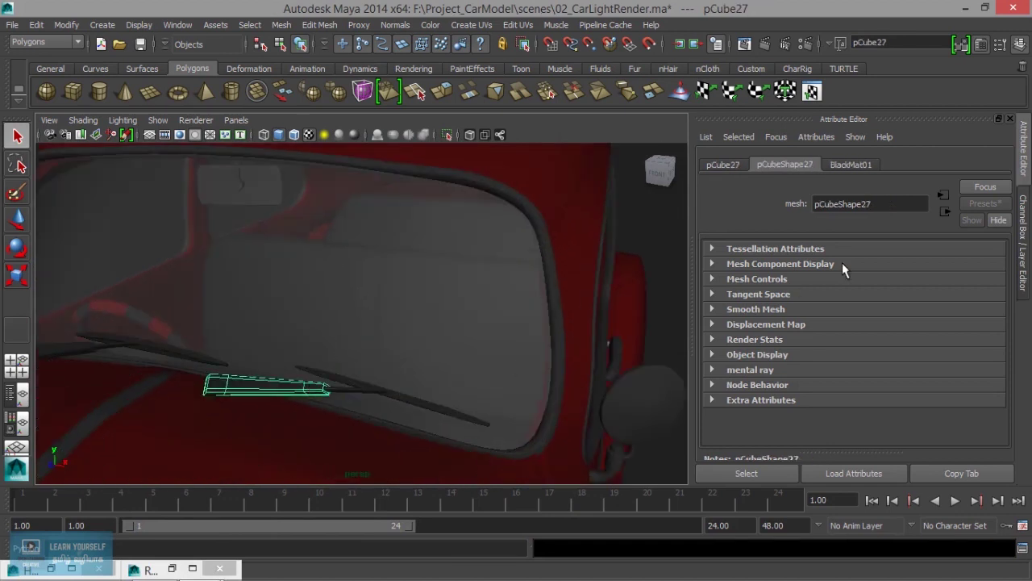
pyautogui.click(855, 165)
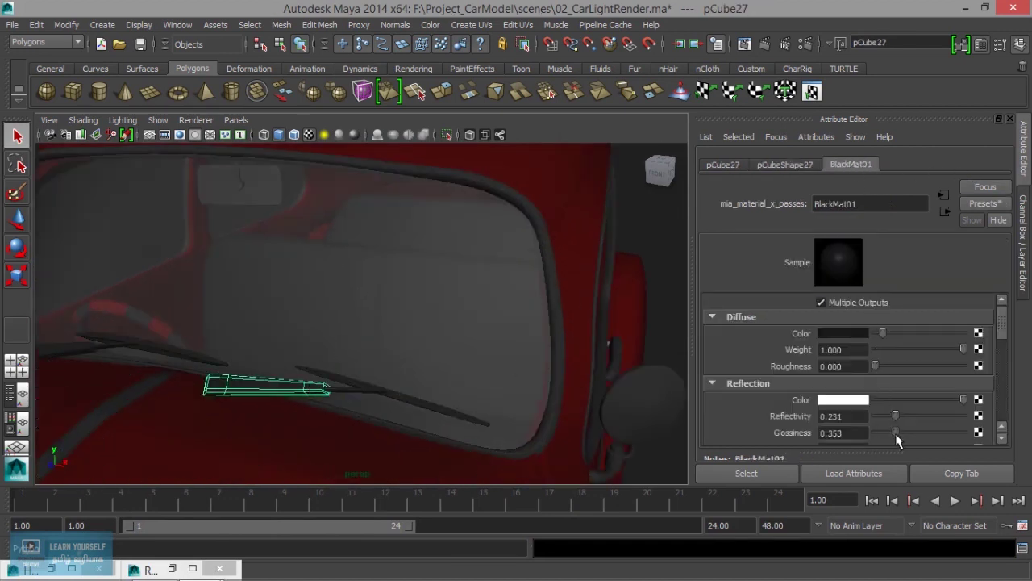
pyautogui.moveTo(895, 432); pyautogui.dragTo(943, 433)
# Select the car body and drag bodyMat01's Diffuse Color slider to a darker red
pyautogui.keyDown('alt'); pyautogui.moveTo(348, 364); pyautogui.dragTo(382, 242); pyautogui.keyUp('alt')
pyautogui.keyDown('alt'); pyautogui.moveTo(374, 259); pyautogui.dragTo(193, 363, button='right'); pyautogui.keyUp('alt')
pyautogui.keyDown('alt'); pyautogui.moveTo(415, 311); pyautogui.dragTo(525, 353, button='right'); pyautogui.keyUp('alt')
pyautogui.moveTo(525, 353)
pyautogui.keyDown('alt'); pyautogui.mouseDown()
pyautogui.moveTo(438, 293)
pyautogui.moveTo(392, 295)
pyautogui.moveTo(318, 368)
pyautogui.mouseUp(); pyautogui.keyUp('alt')
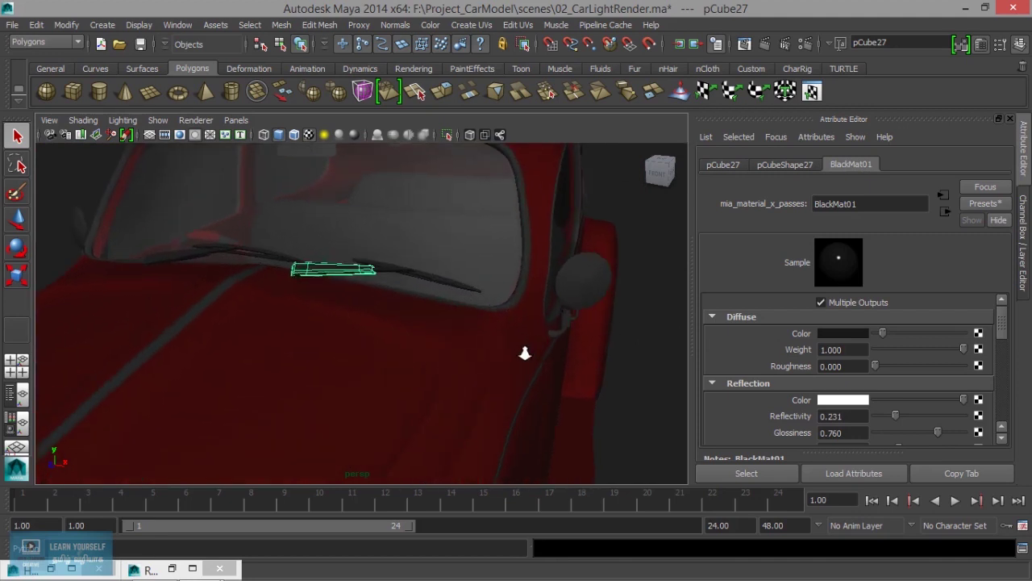
pyautogui.click(318, 369)
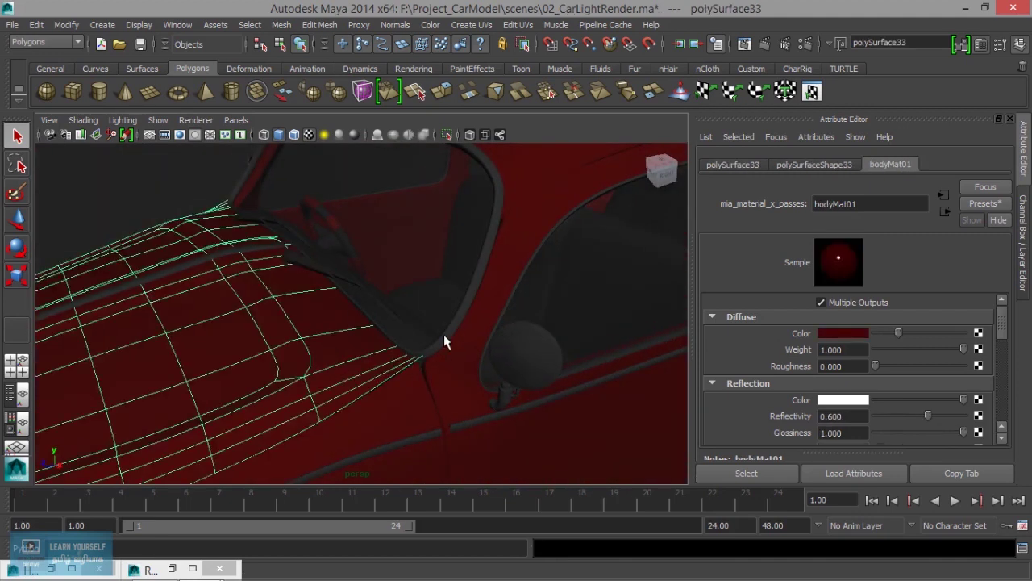
pyautogui.moveTo(896, 334); pyautogui.dragTo(886, 332)
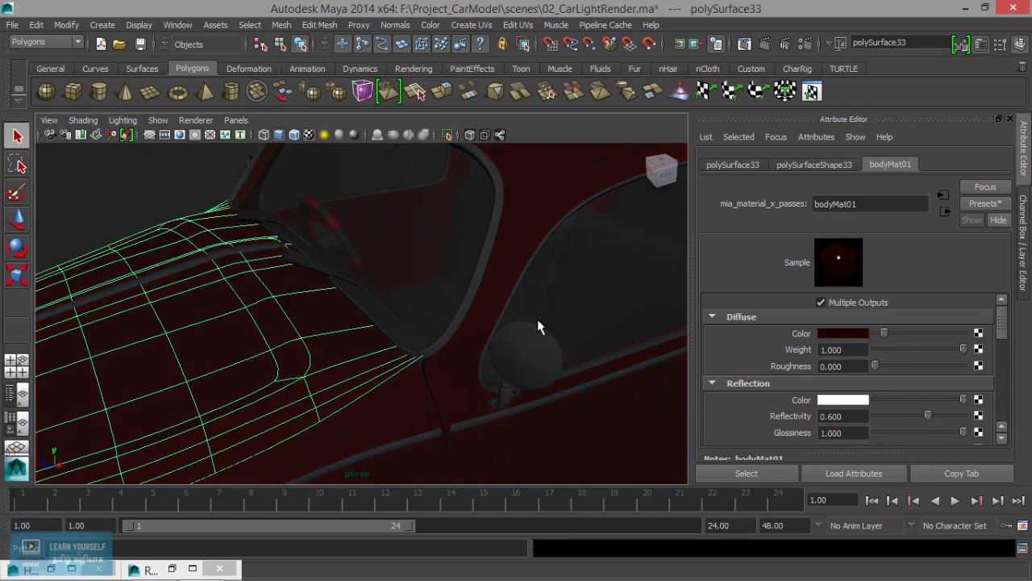
# Orbit to a closer view of the car's side and reopen the render window
pyautogui.scroll(-5, 537, 318)
pyautogui.moveTo(540, 322)
pyautogui.keyDown('alt'); pyautogui.mouseDown()
pyautogui.moveTo(511, 346)
pyautogui.moveTo(486, 327)
pyautogui.mouseUp(); pyautogui.keyUp('alt')
pyautogui.scroll(3, 486, 328)
pyautogui.scroll(2, 594, 364)
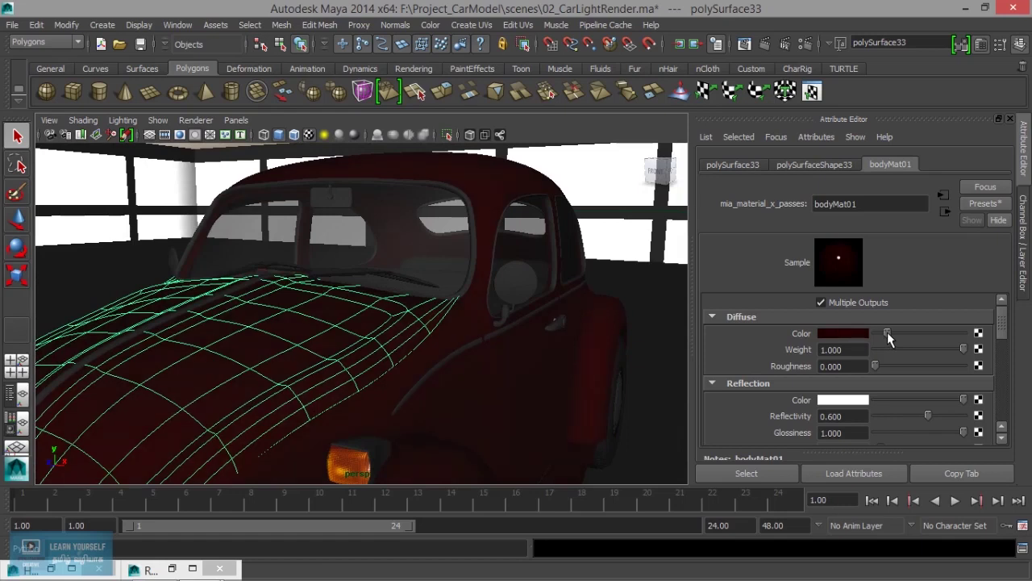
pyautogui.keyDown('alt'); pyautogui.moveTo(438, 382); pyautogui.dragTo(387, 387); pyautogui.keyUp('alt')
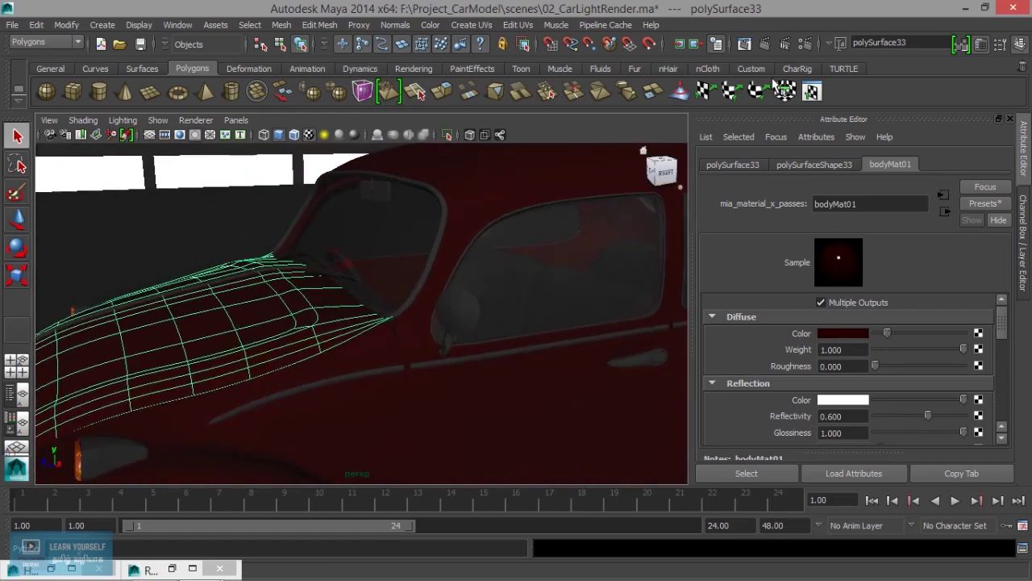
pyautogui.click(746, 45)
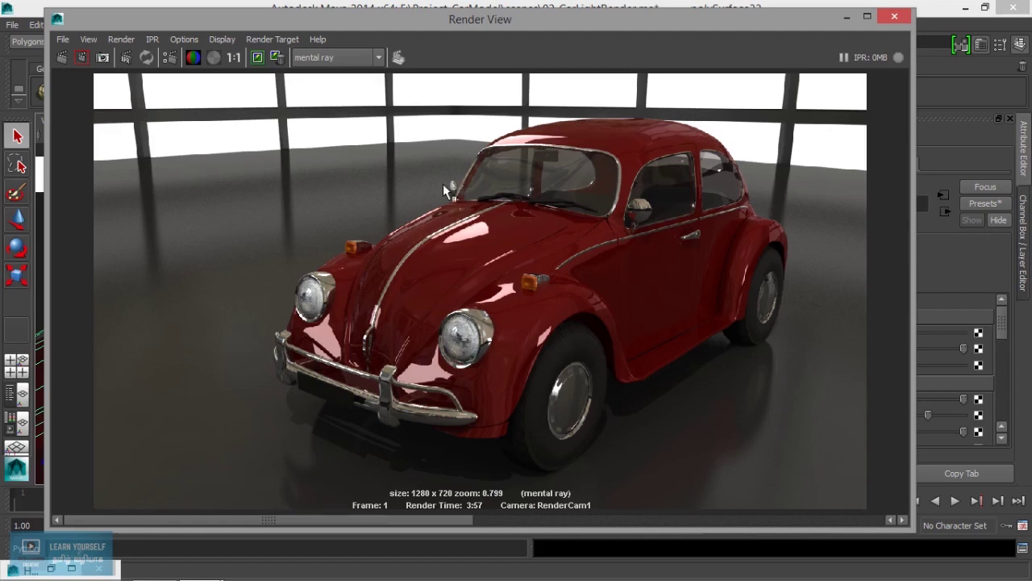
# Re-render only the windshield and hood region with the updated materials
pyautogui.moveTo(421, 179); pyautogui.dragTo(639, 241)
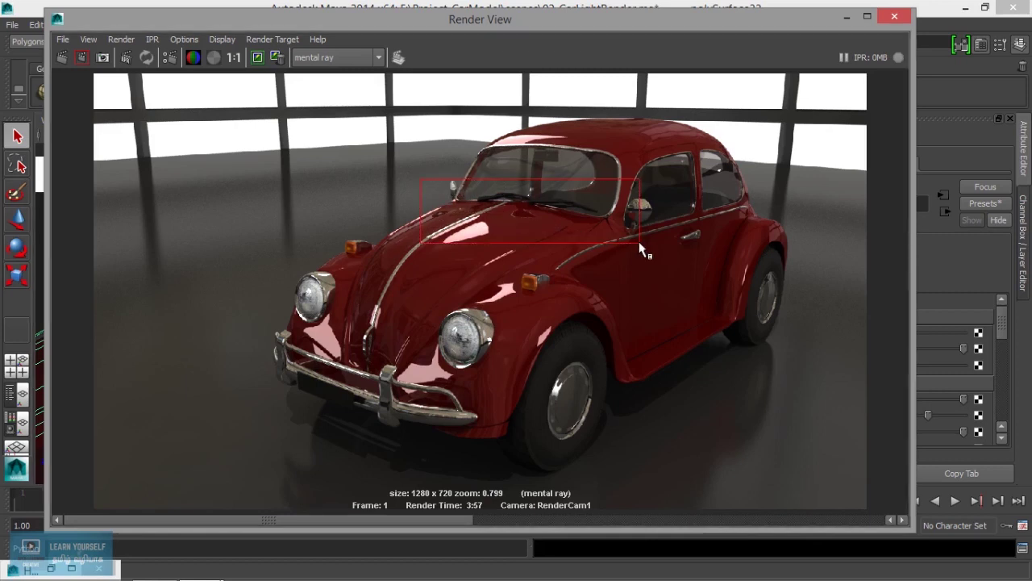
pyautogui.click(84, 57)
pyautogui.click(585, 282)
# Zoom into the re-rendered hood and windshield to inspect them, then minimize Render View
pyautogui.scroll(2, 584, 282)
pyautogui.scroll(2, 564, 288)
pyautogui.scroll(3, 554, 374)
pyautogui.scroll(3, 554, 374)
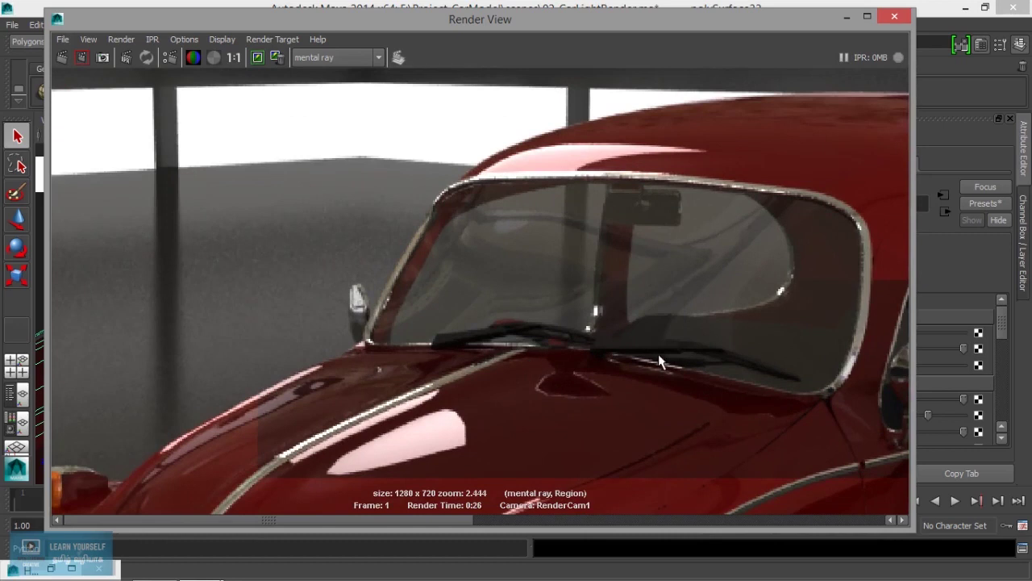
pyautogui.scroll(-2, 573, 414)
pyautogui.scroll(-2, 535, 406)
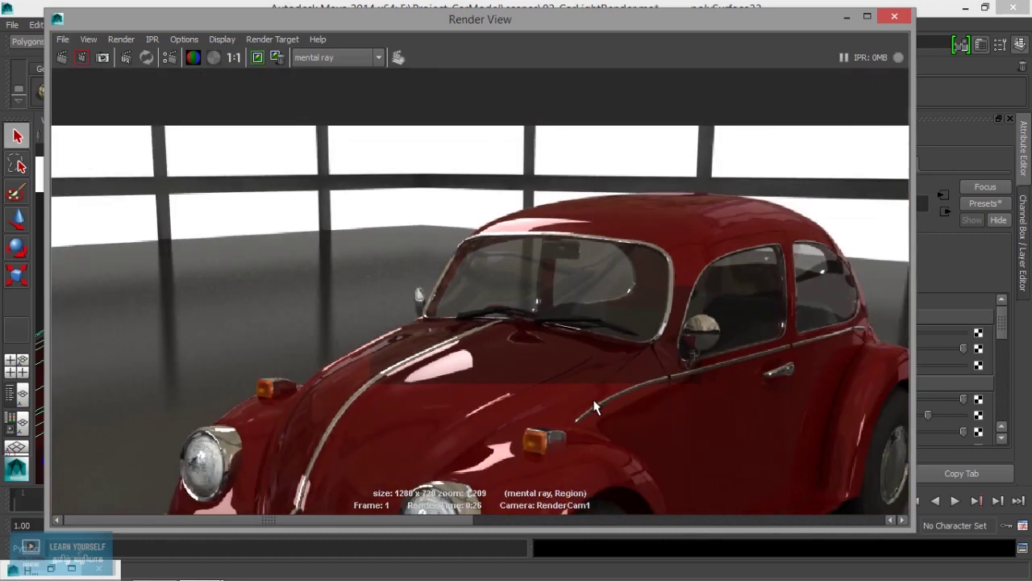
pyautogui.scroll(-1, 594, 407)
pyautogui.scroll(2, 592, 404)
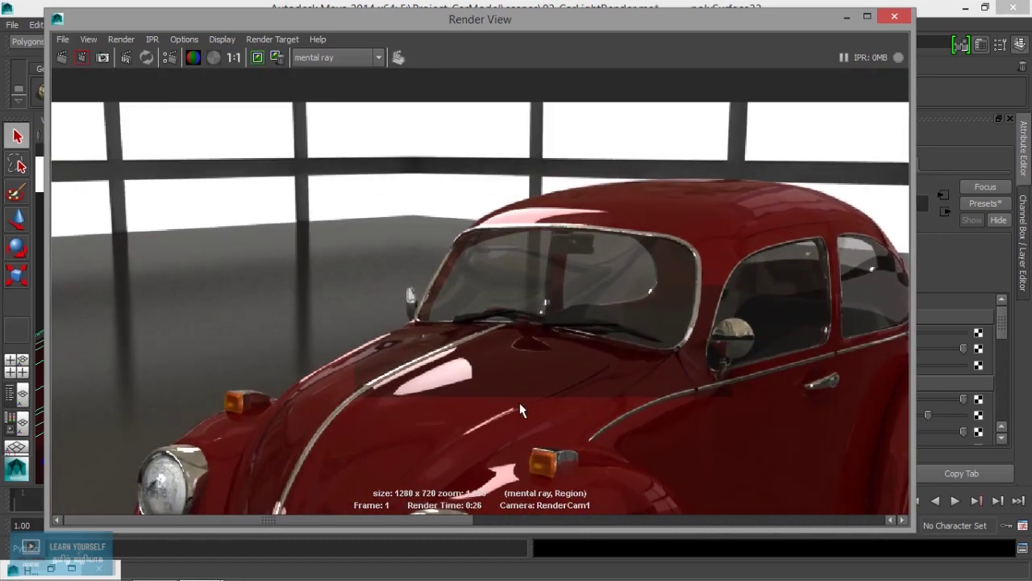
pyautogui.scroll(-1, 575, 410)
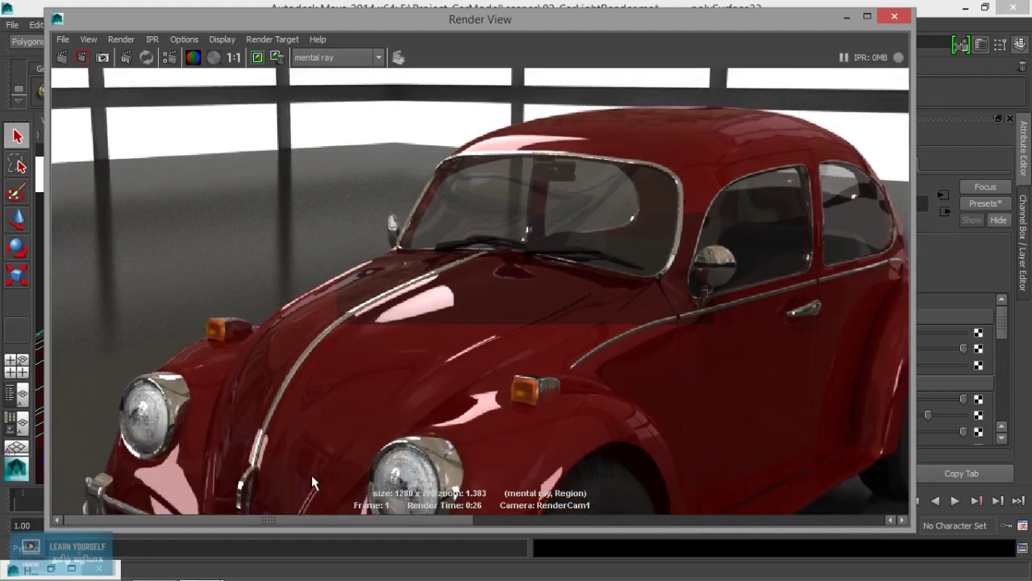
pyautogui.click(845, 17)
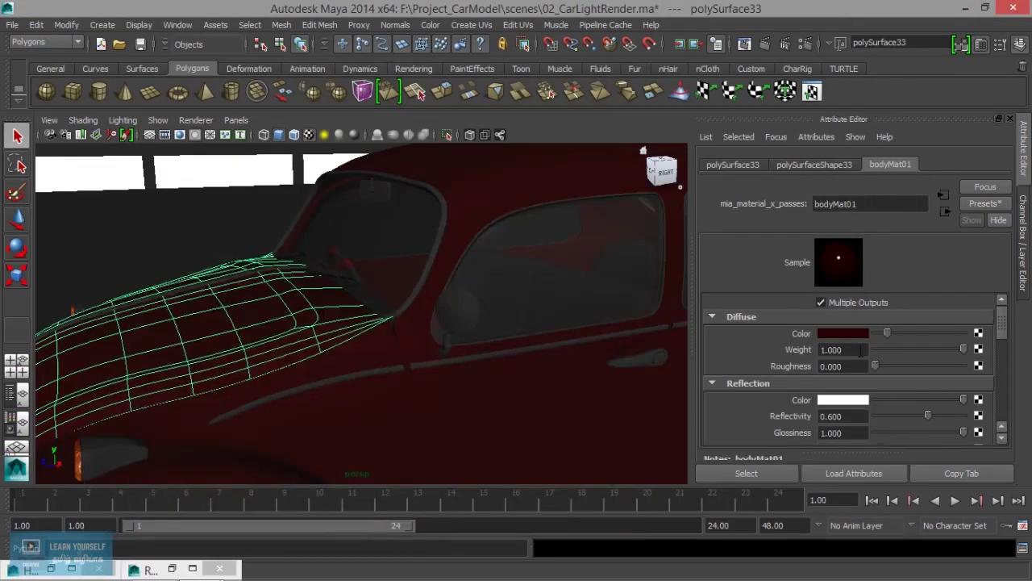